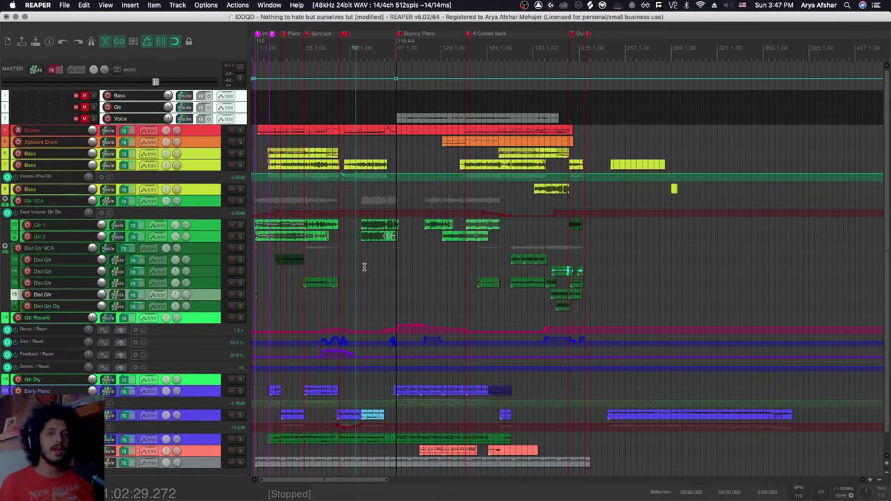
Load window screensets 1 and 2 in turn to bring up their floating windows, and show the mixer
key(F7)
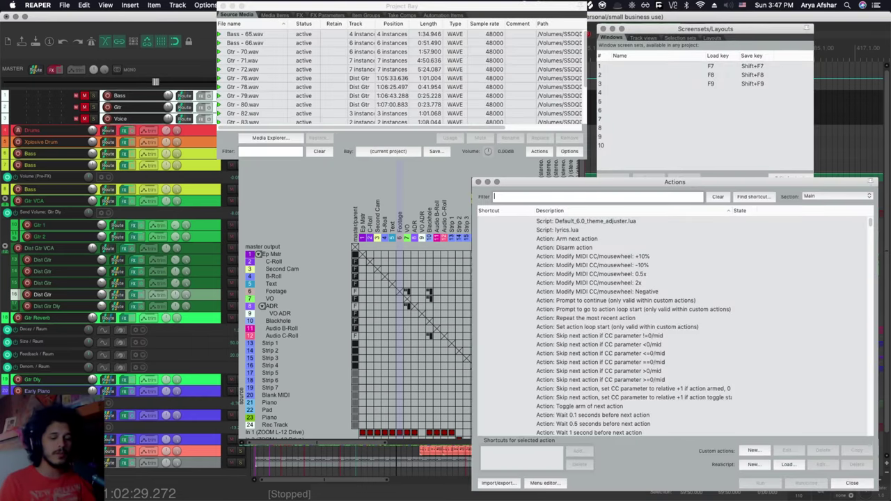
key(F8)
key(super+m)
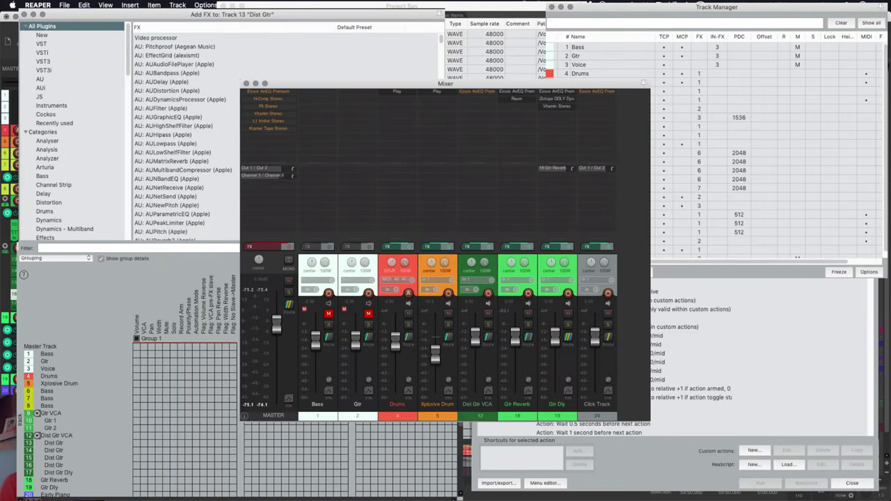
key(F7)
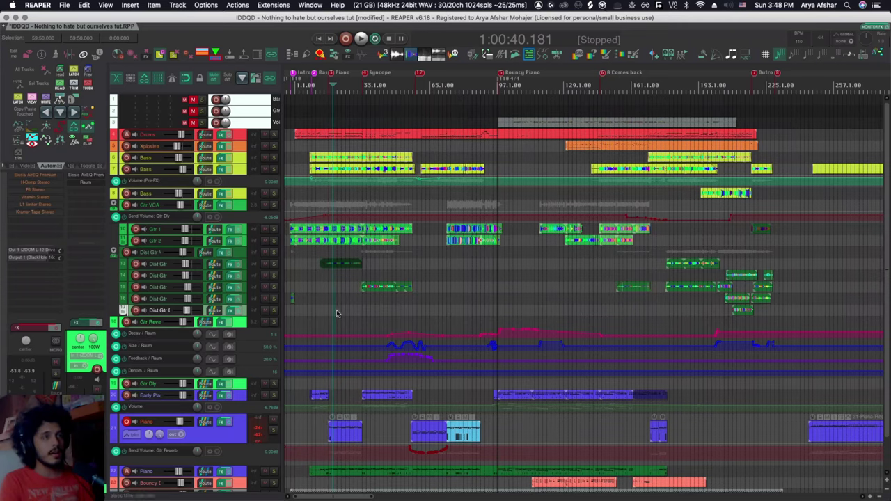
click(463, 301)
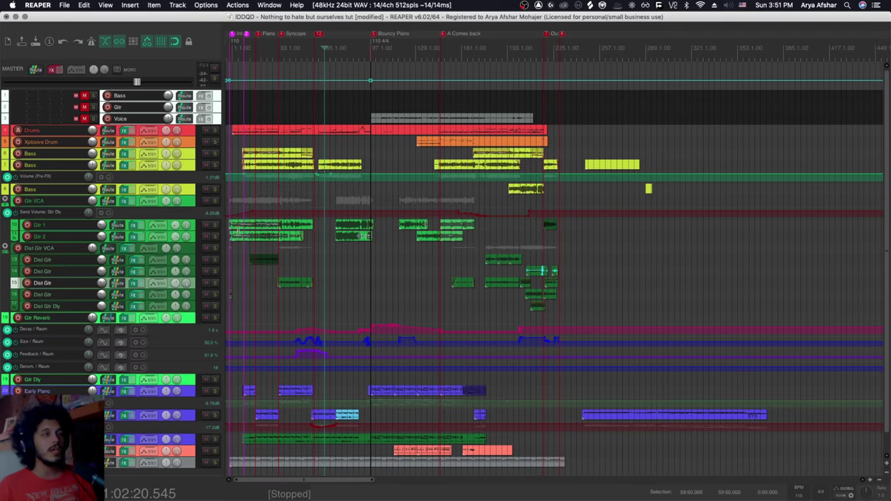
click(106, 6)
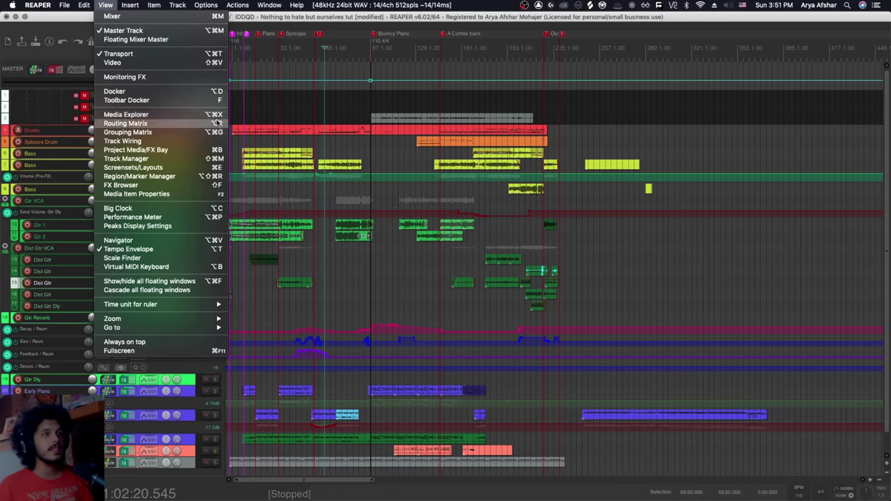
click(380, 280)
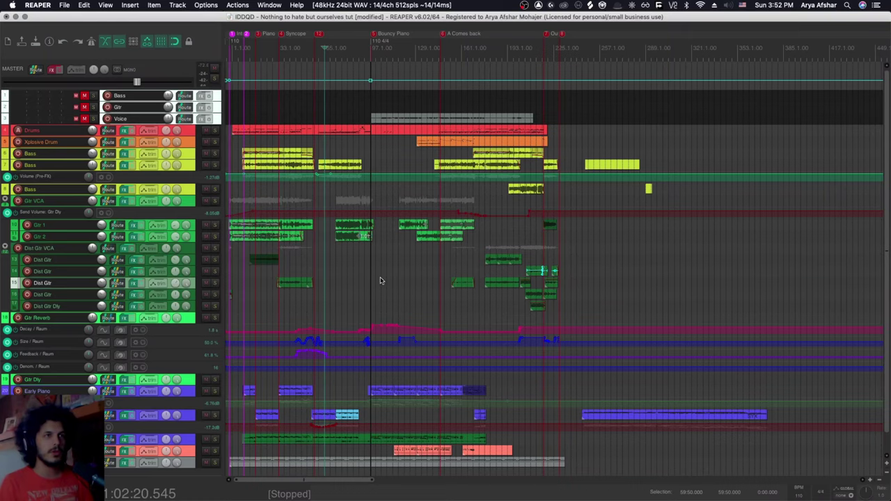
Open and close the action list, and do the same with the FX browser
key(shift+slash)
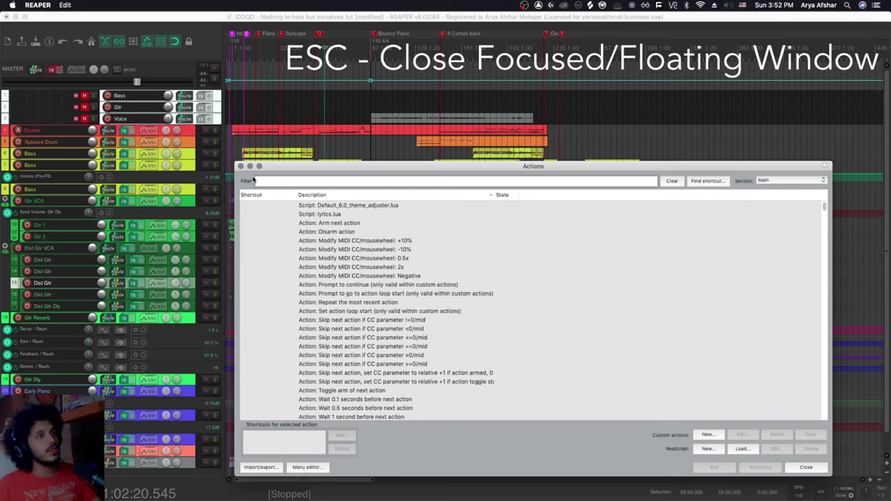
key(Escape)
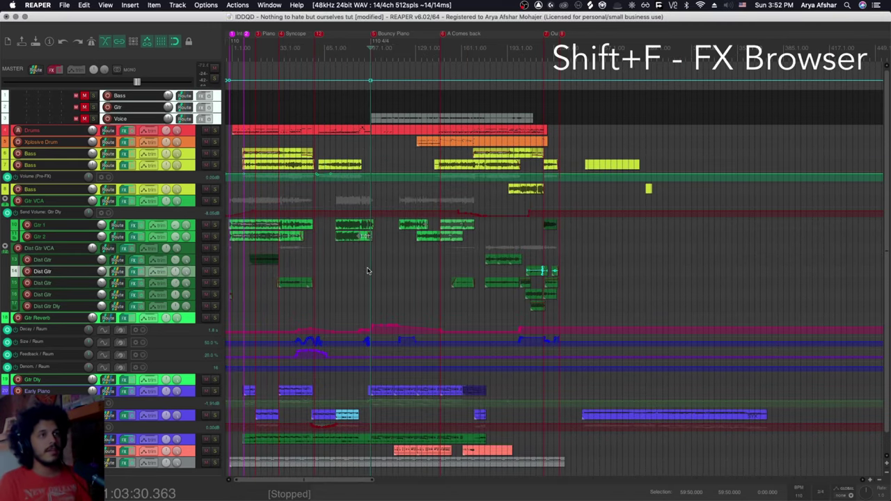
key(shift+f)
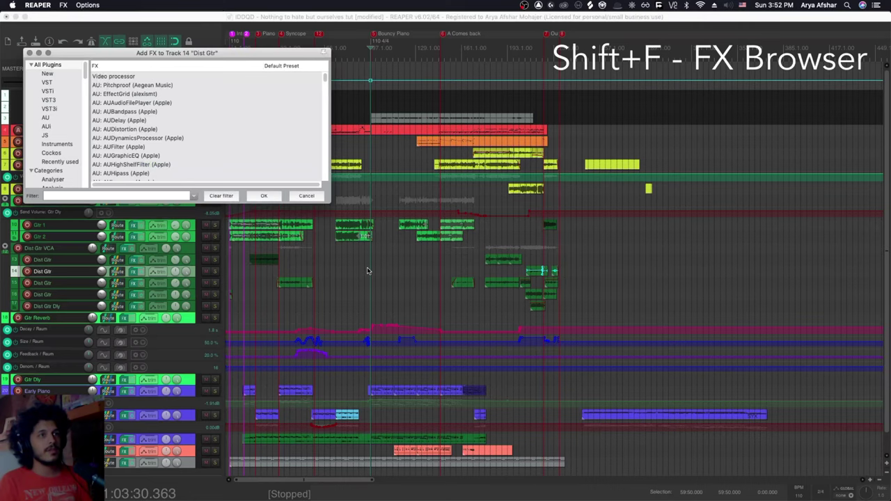
key(Escape)
Toggle the video window on and off twice, and show and hide the Media Explorer once
key(super+shift+v)
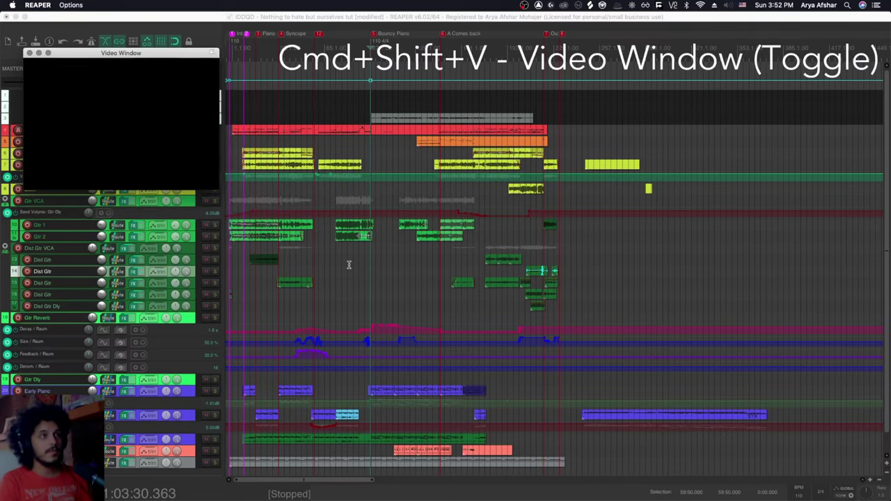
key(super+shift+v)
key(super+shift+v)
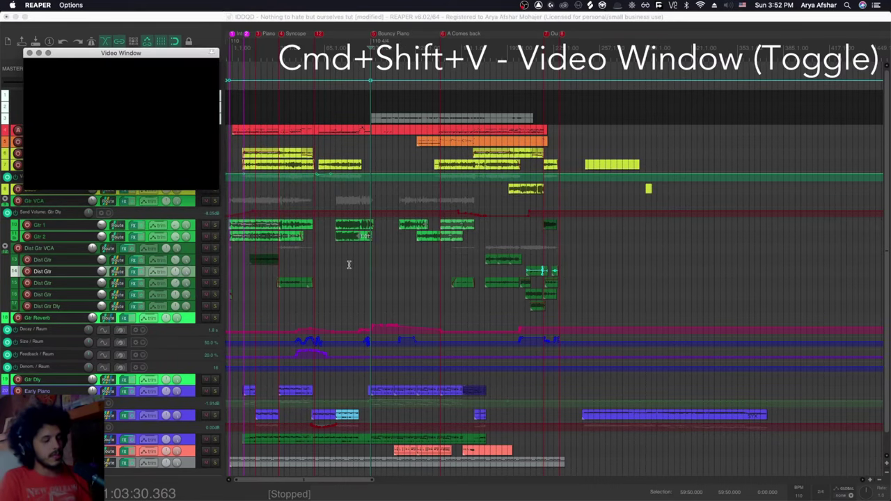
key(super+shift+v)
key(super+alt+x)
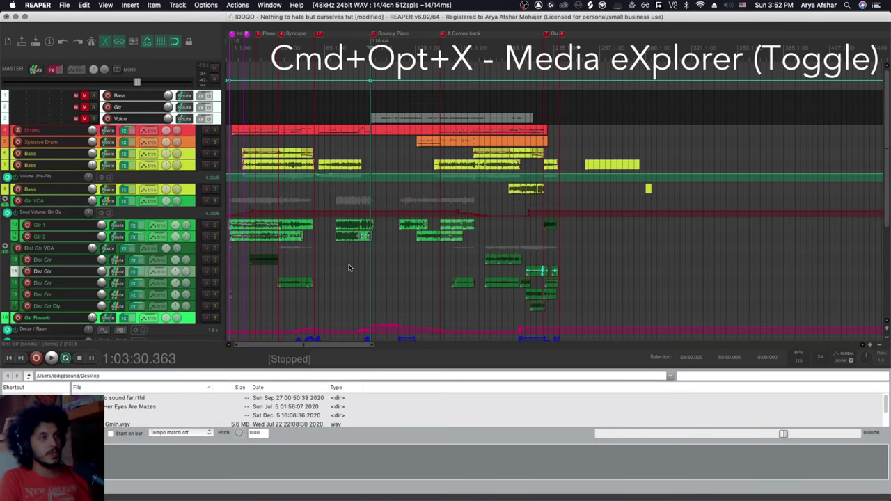
key(super+alt+x)
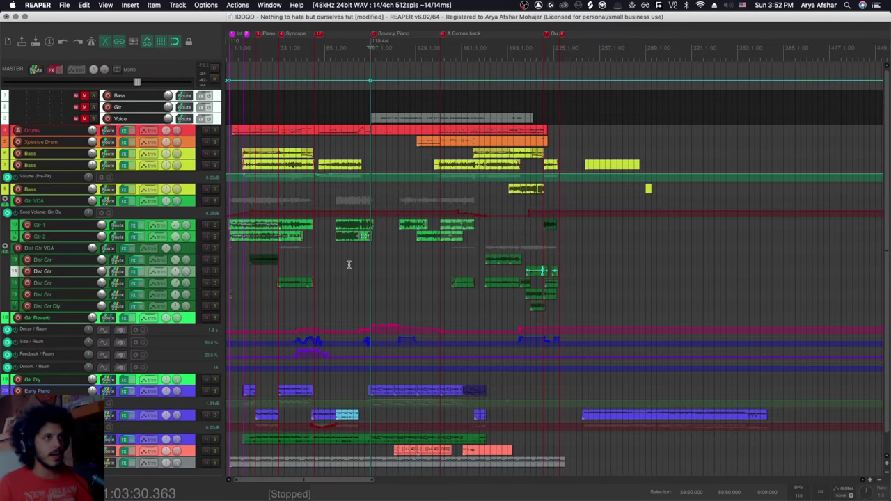
Toggle the master track in the arrange view repeatedly, ending with it hidden
key(super+alt+m)
key(super+alt+m)
key(super+alt+m)
key(super+alt+m)
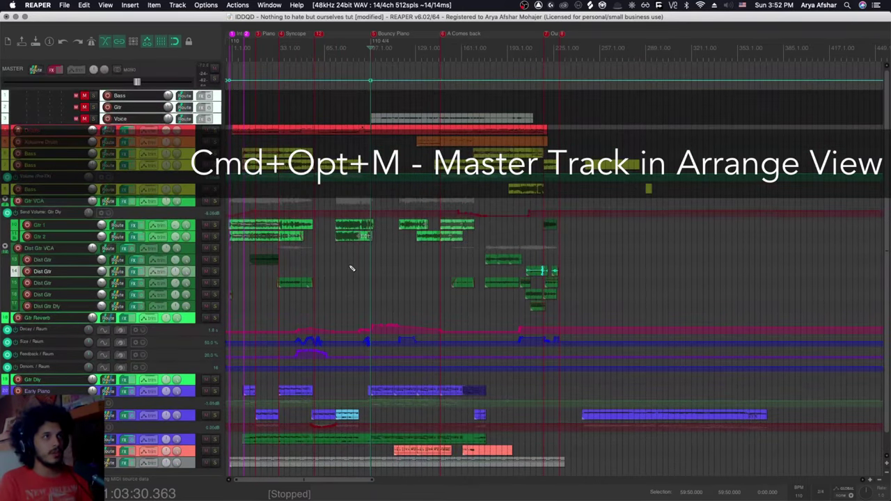
key(super+alt+m)
key(super+alt+m)
key(super+alt+m)
key(super+alt+m)
key(super+alt+m)
key(super+alt+m)
key(super+alt+m)
key(super+alt+m)
key(super+alt+m)
Show and hide the mixer twice, ending with it hidden
key(super+m)
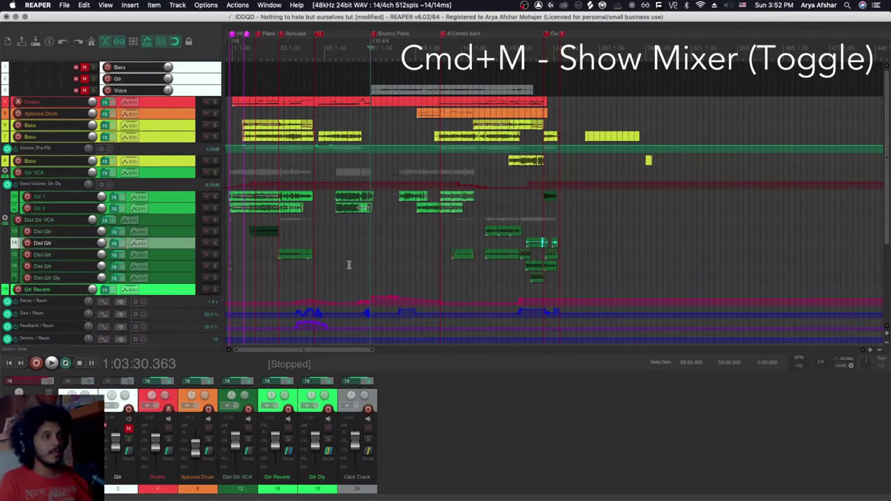
key(super+m)
key(super+m)
key(super+m)
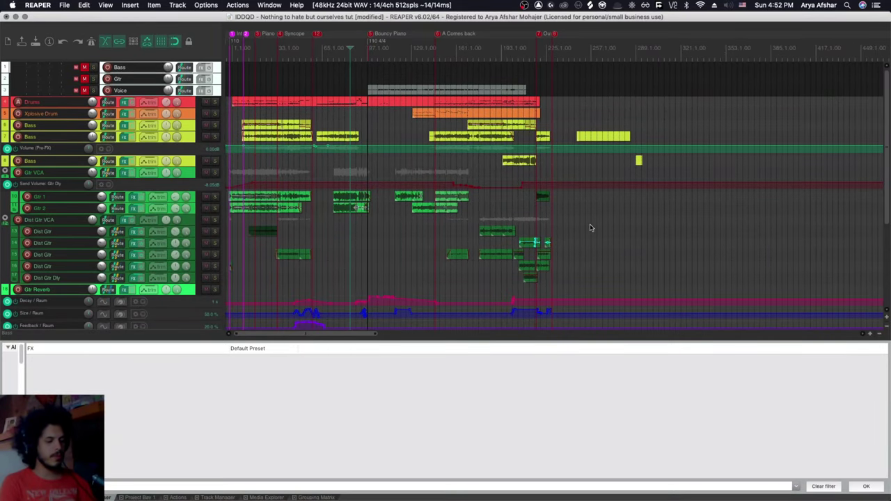
Show the navigator, move its window away from the track controls, and use it to bring the lower tracks into view
key(super+alt+v)
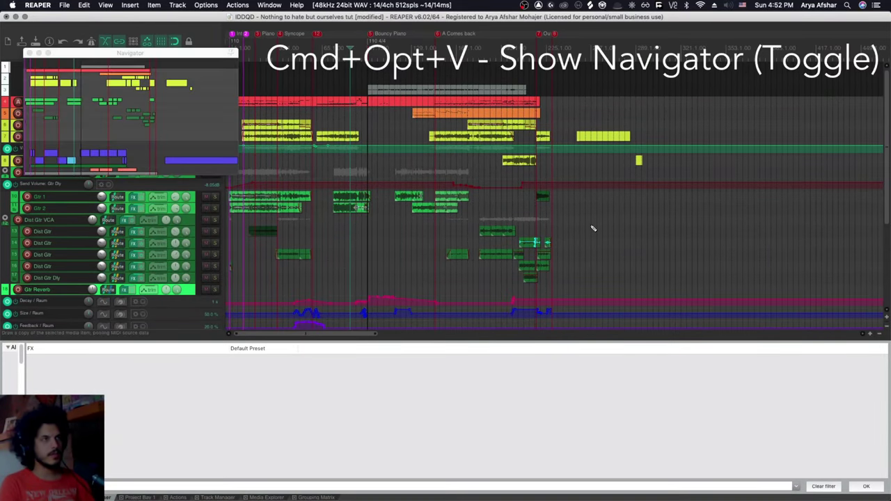
drag(121, 54, 735, 16)
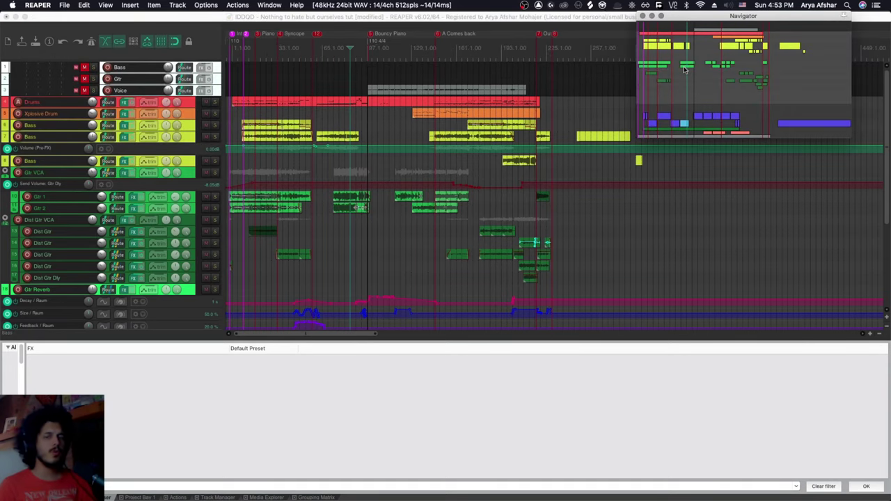
drag(684, 68, 634, 46)
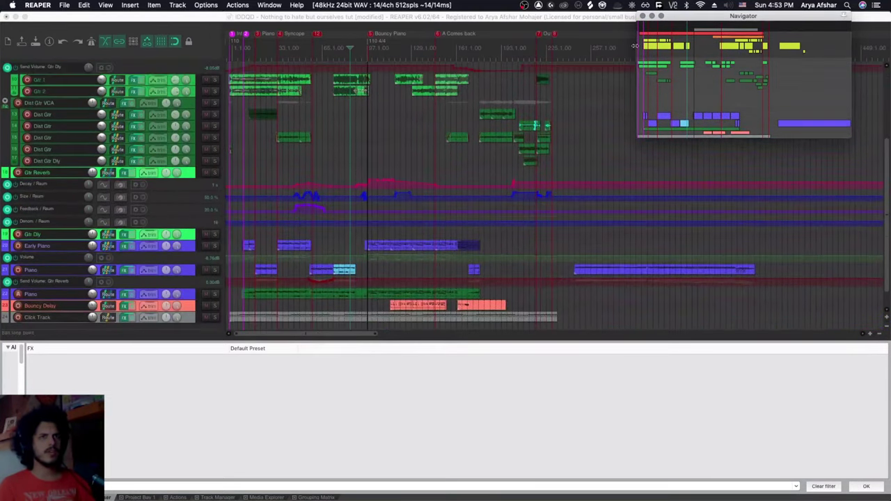
Dock the navigator as a thin strip across the top of the main window
right_click(679, 50)
click(717, 55)
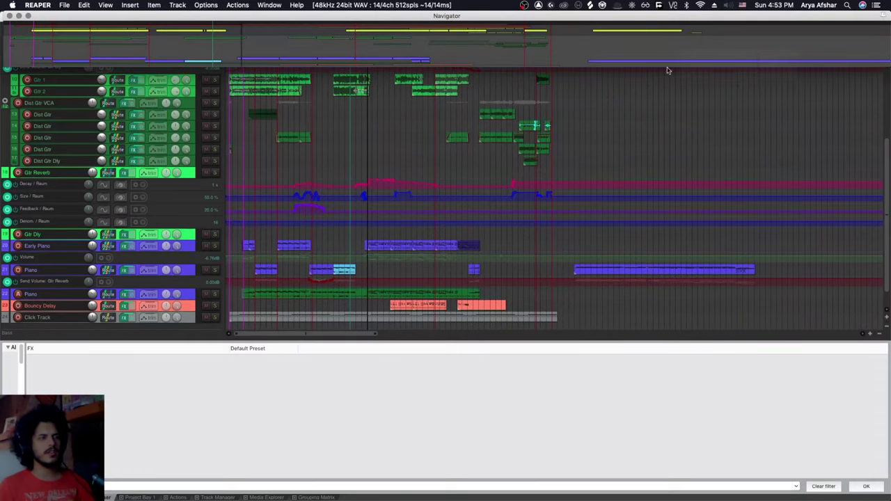
drag(258, 370, 183, 63)
Use the docked navigator to bring the section before the Bouncy Piano marker into view, and place the edit cursor near measure 88
scroll(299, 220, right, 10)
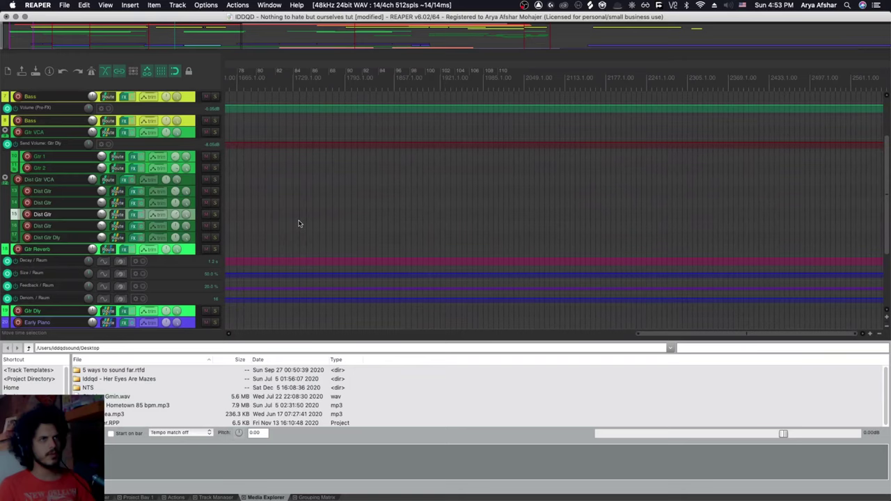
click(356, 40)
drag(355, 40, 228, 27)
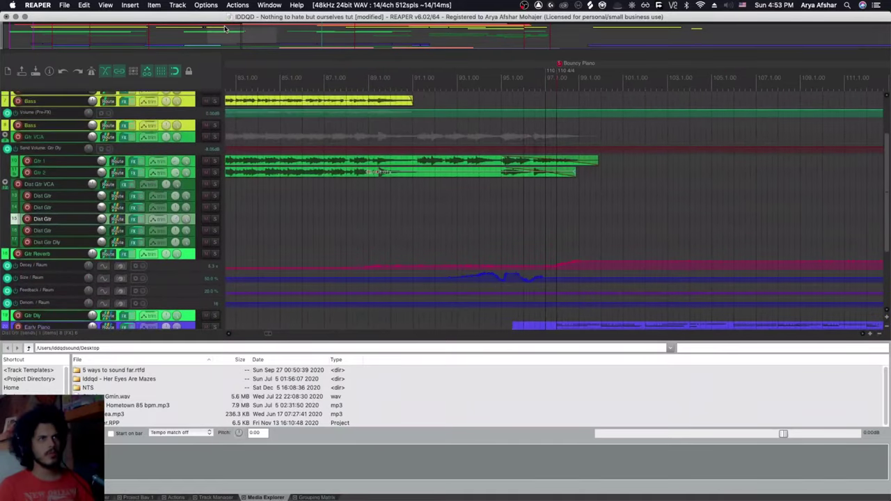
click(350, 218)
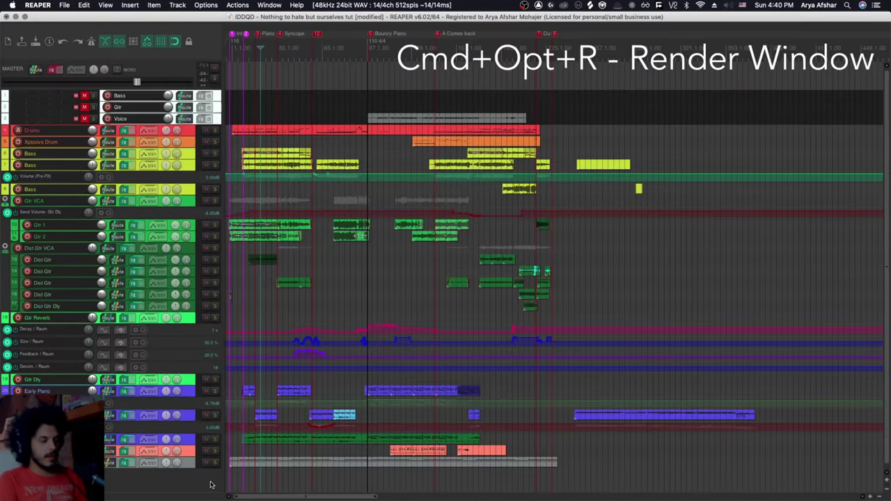
Open and close the Render to File window and the Routing Matrix
key(super+alt+r)
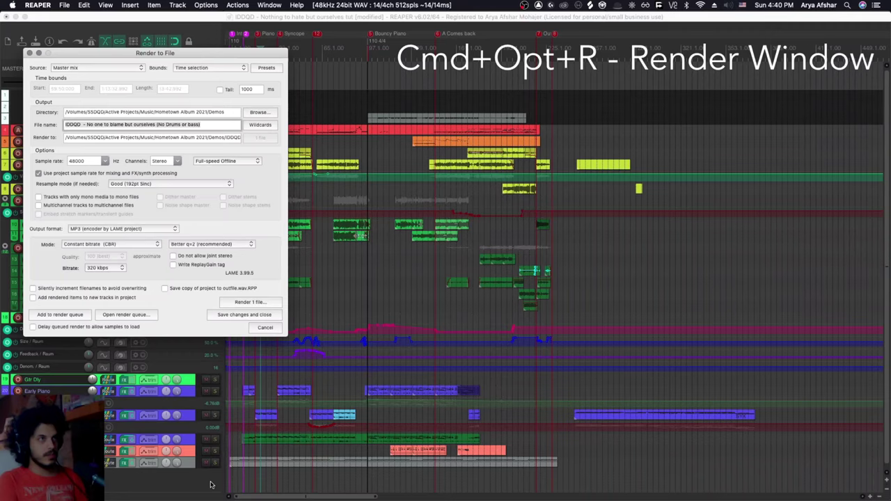
key(Escape)
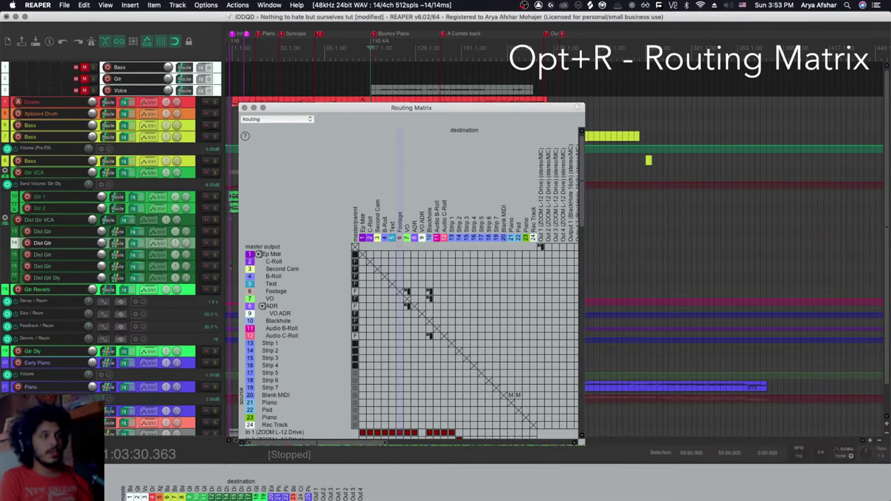
key(alt+r)
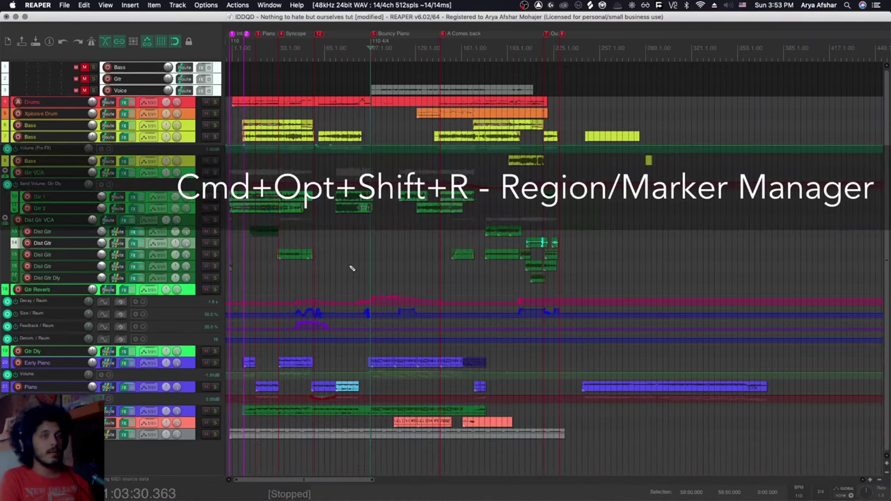
Open the Region/Marker Manager and the FX browser for track 14, and place the browser beside the manager
key(super+alt+shift+r)
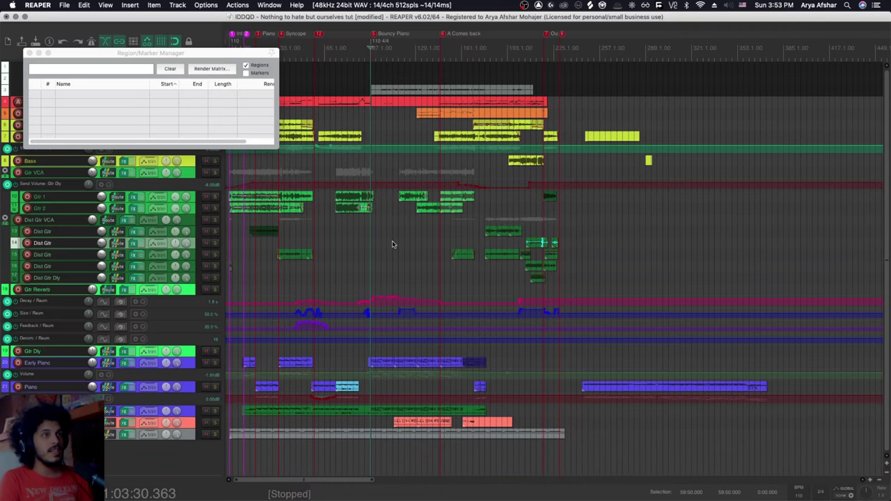
key(f)
drag(200, 64, 467, 61)
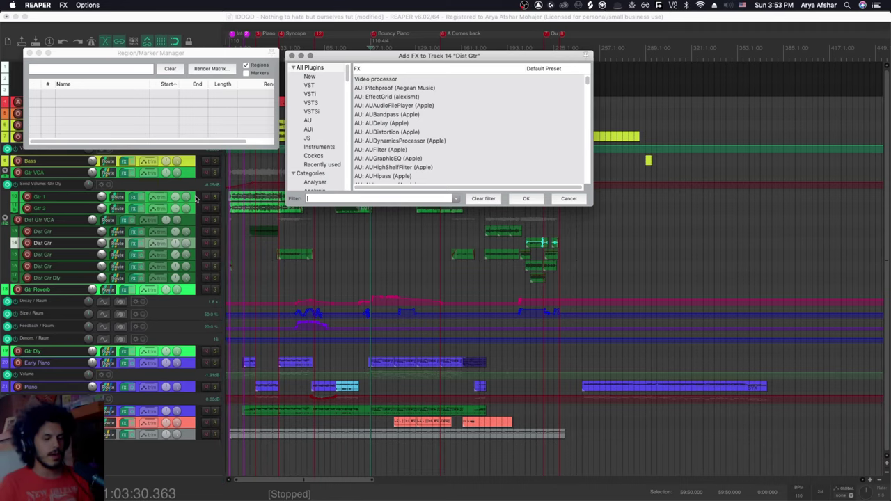
With the second Dist Gtr track selected, add the action list, Media Explorer and mixer to the open windows
click(330, 231)
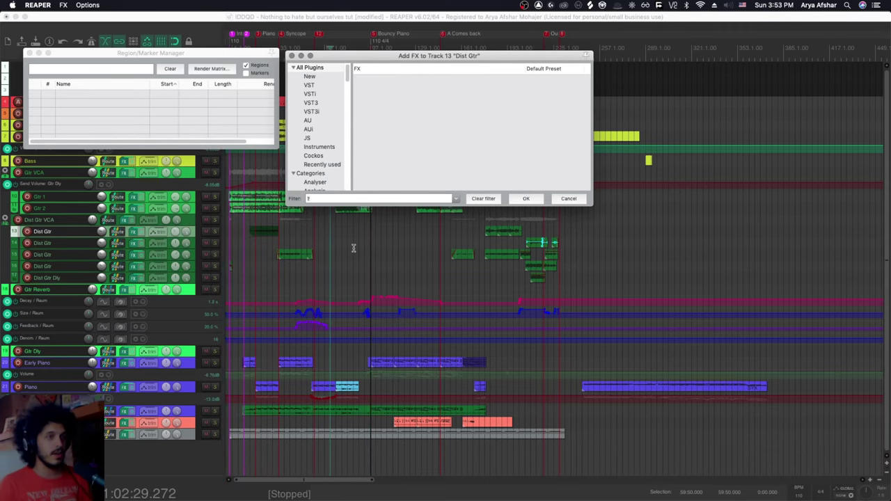
click(354, 249)
key(shift+slash)
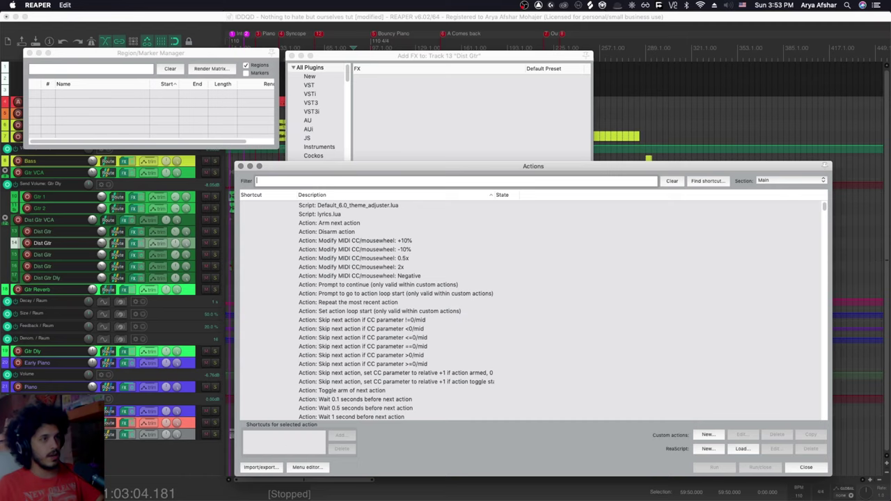
key(alt+super+x)
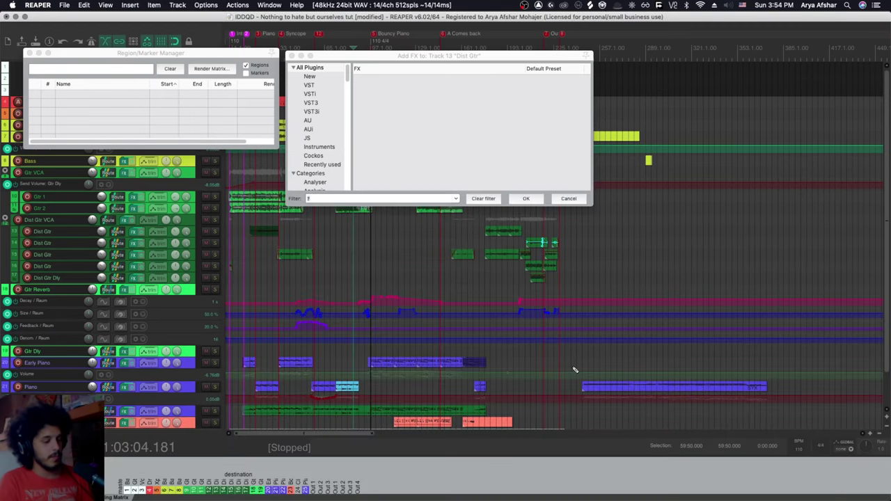
key(super+m)
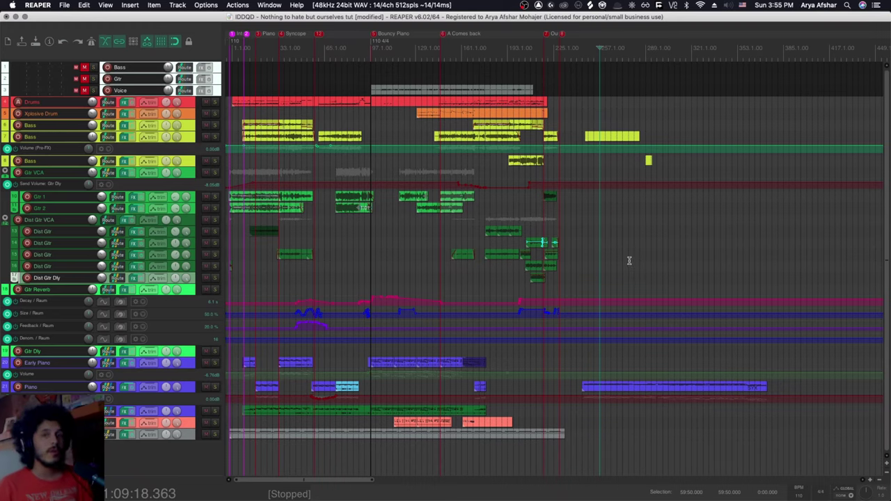
Switch to the other running REAPER instance with the customized layout and open its action list
key(super+Tab)
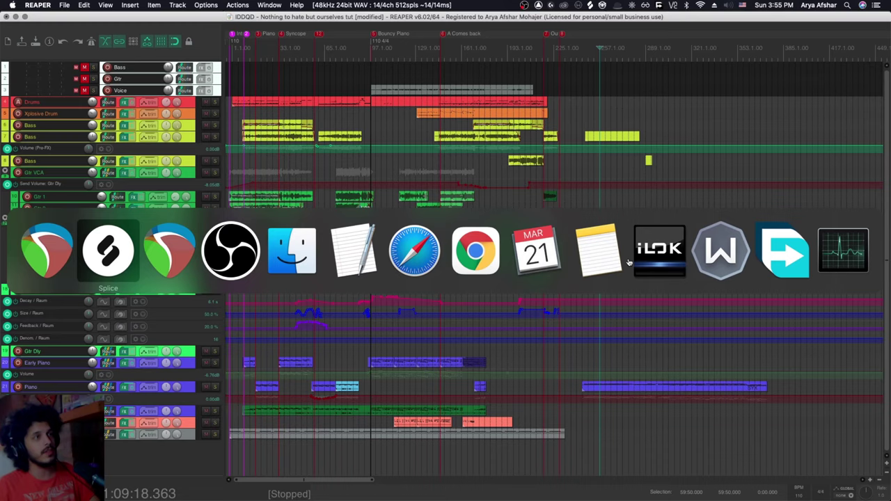
key(super+Tab)
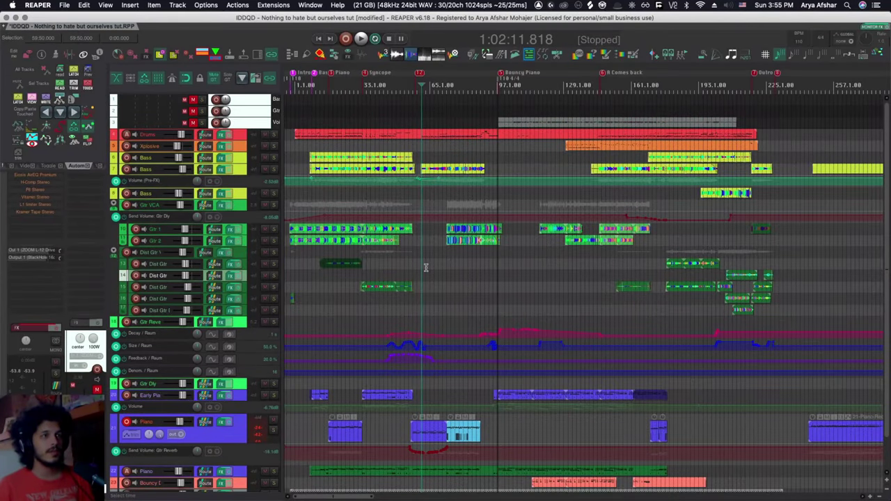
key(shift+slash)
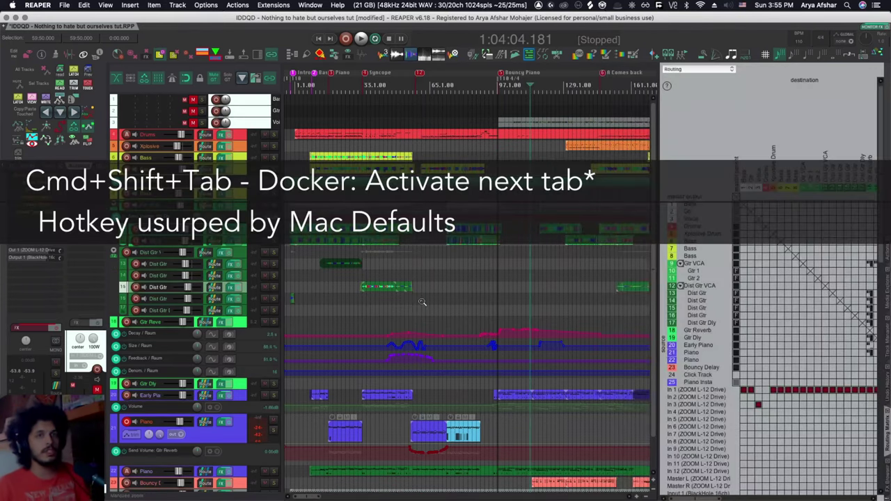
Cycle the docked windows from the action list past the Routing Matrix to the FX browser, and return focus to the arrange view
key(super+shift+Tab)
key(super+shift+Tab)
key(super+shift+Tab)
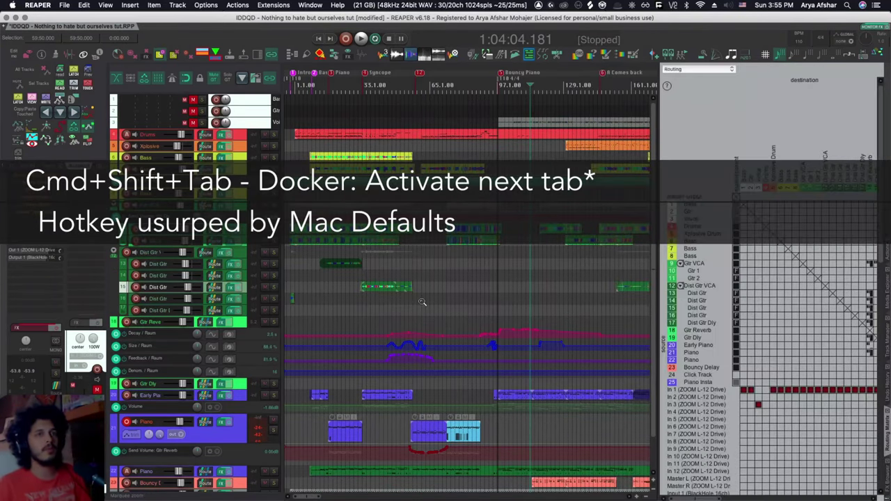
key(super+shift+Tab)
key(super+shift+Tab)
key(super+shift+Tab)
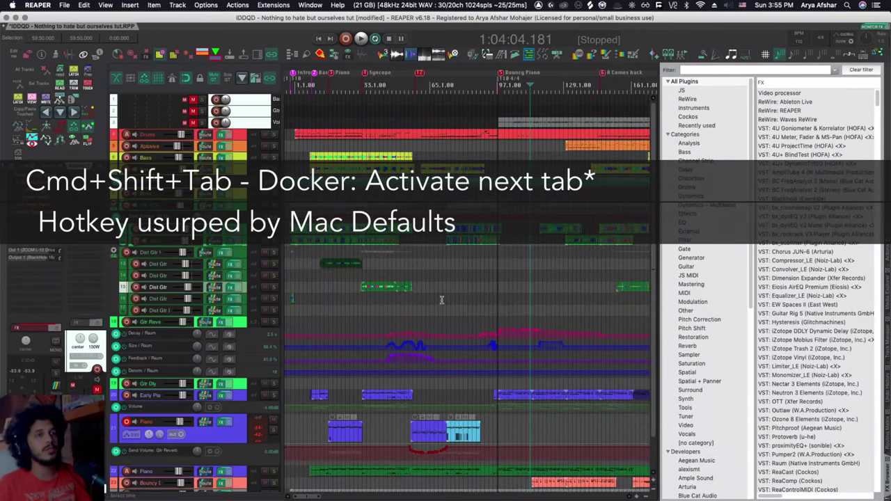
click(441, 300)
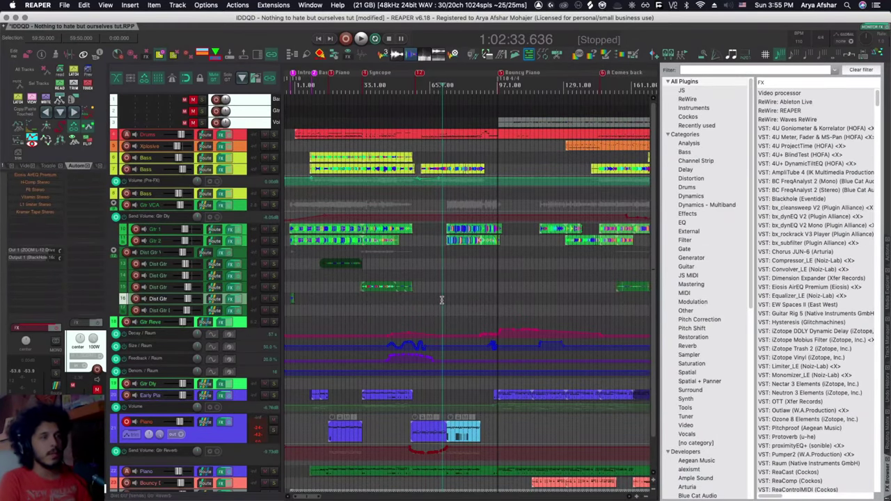
Recall the first saved window set, switch to the second one, and return to the first
key(shift+F7)
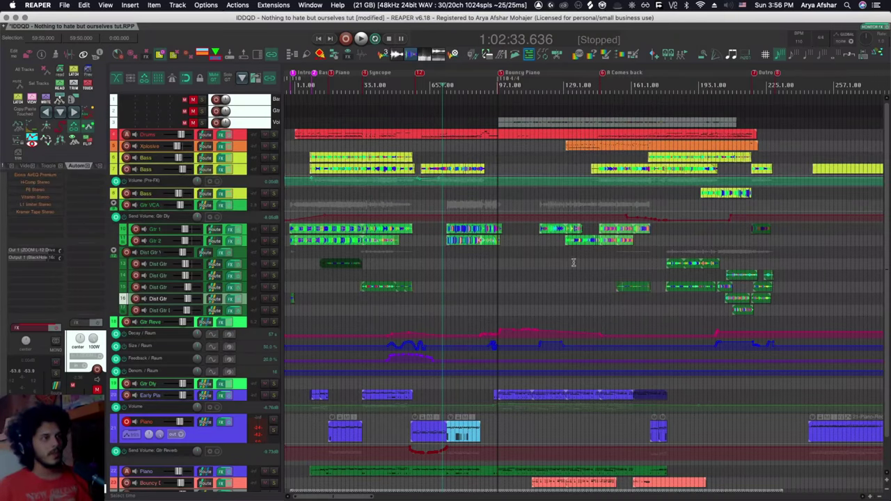
key(shift+F8)
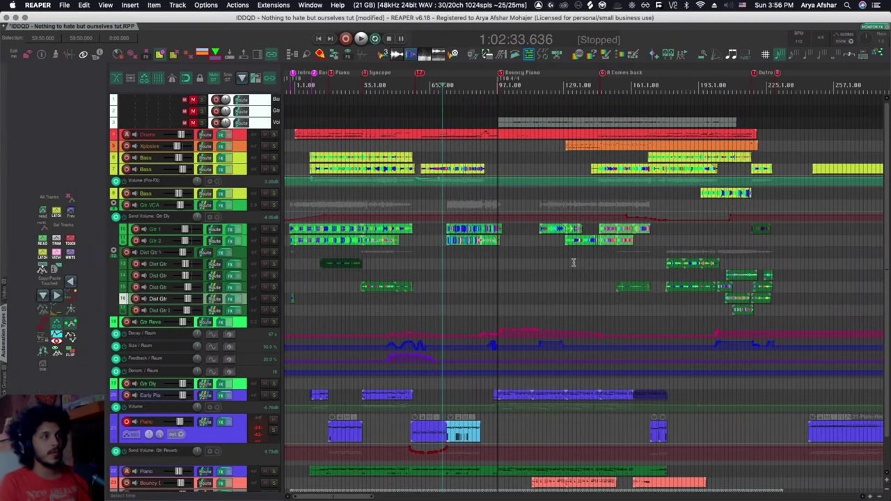
key(shift+F7)
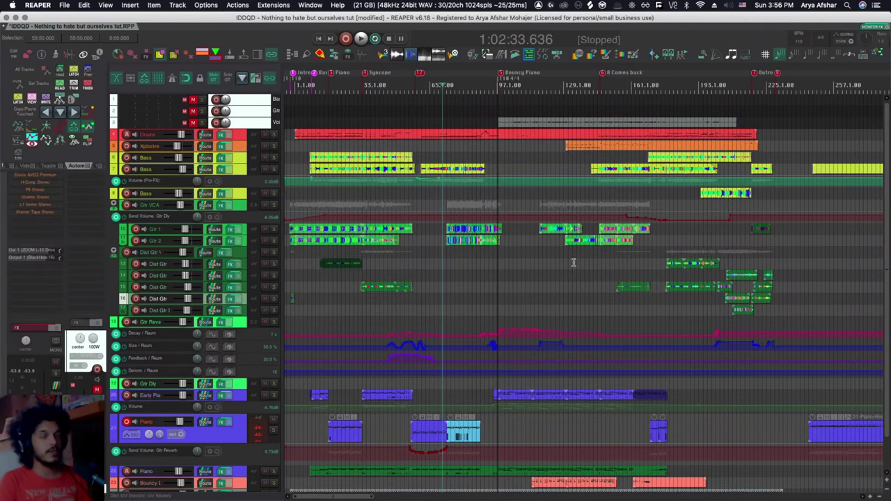
key(alt+h)
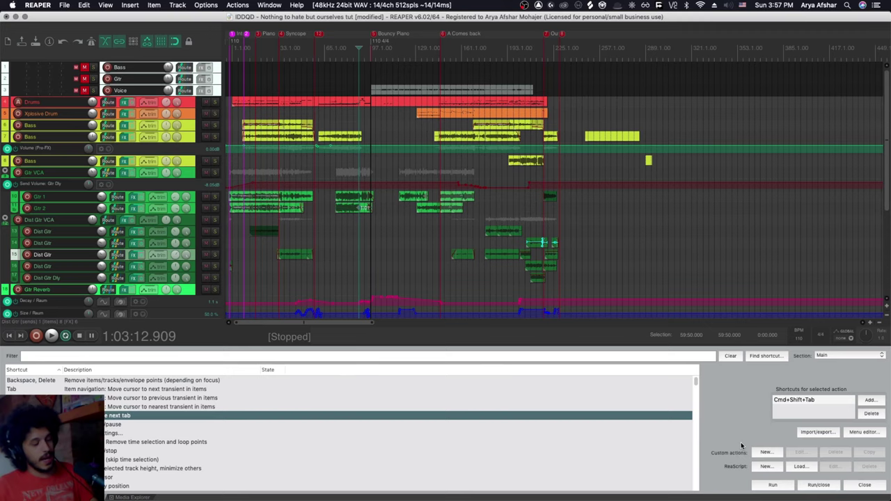
Try the default Docker: Activate next tab shortcut repeatedly in the REAPER instance with the default layout
key(super+shift+Tab)
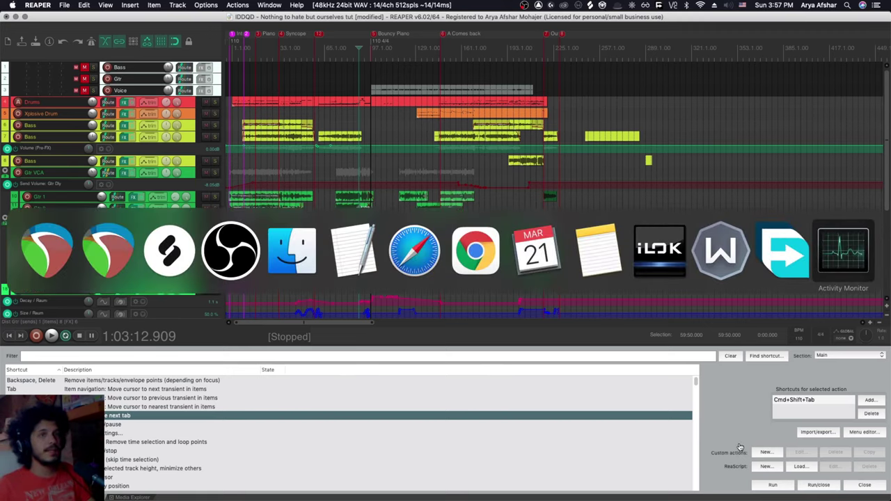
key(super+shift+Tab)
key(super+shift+Tab)
key(super+shift+Tab)
key(super+shift+Tab)
key(super+shift+Tab)
key(super+shift+Tab)
key(super+shift+Tab)
key(super+shift+Tab)
key(super+shift+Tab)
key(super+shift+Tab)
key(super+shift+Tab)
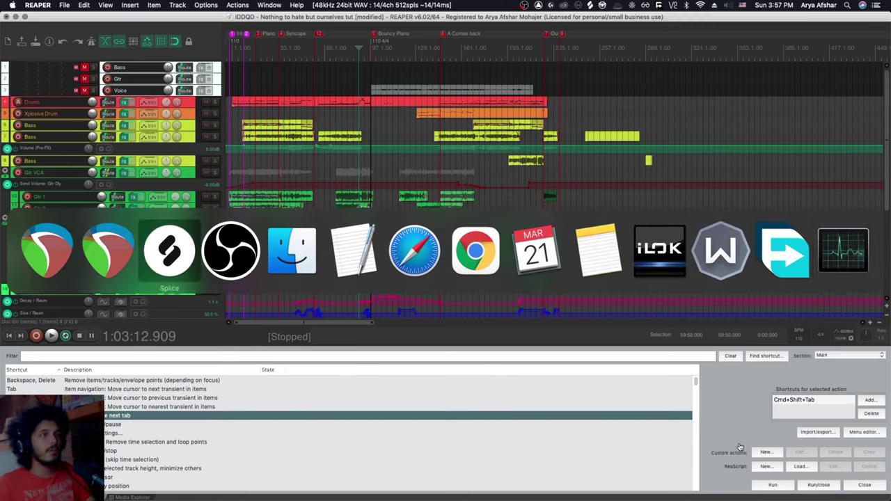
key(super+shift+Tab)
key(super+shift+Tab)
key(super+shift+Tab)
key(super+shift+Tab)
key(super+shift+Tab)
key(super+shift+Tab)
key(super+shift+Tab)
key(super+shift+Tab)
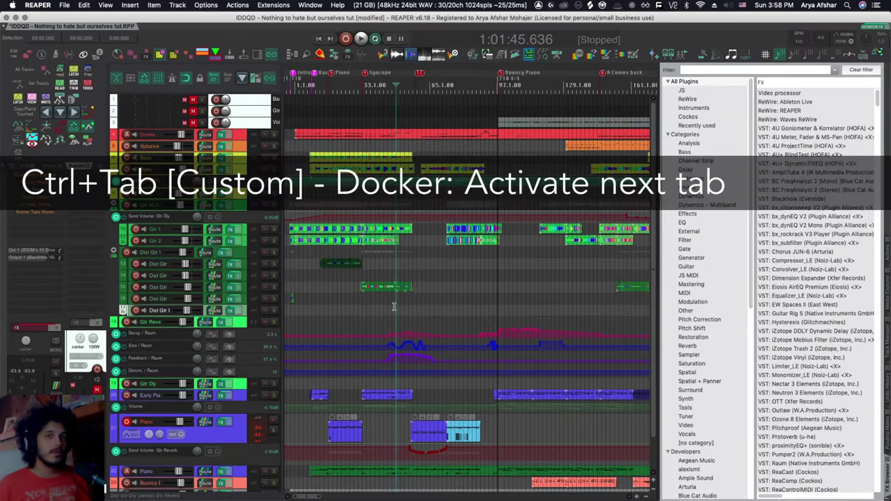
In the customized REAPER instance, cycle the docked windows from the FX browser through the undo history and back to the FX browser
key(ctrl+Tab)
key(ctrl+Tab)
key(ctrl+Tab)
key(ctrl+Tab)
key(ctrl+Tab)
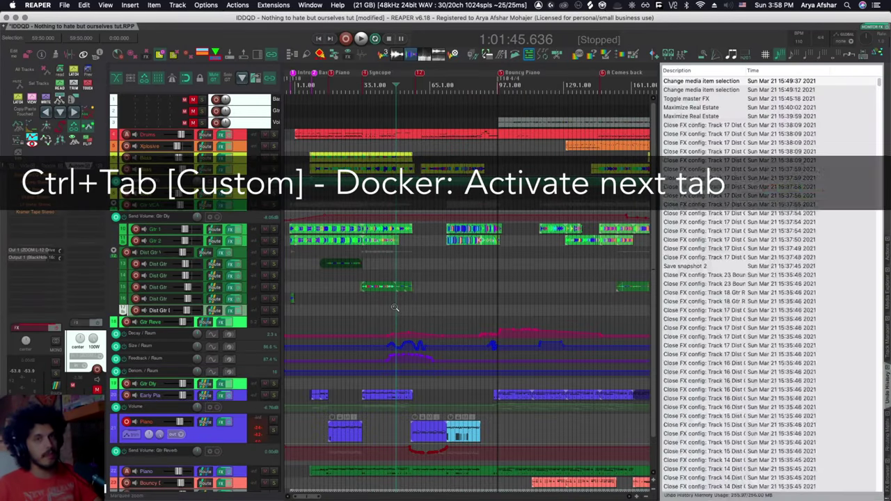
key(ctrl+Tab)
key(ctrl+Tab)
key(ctrl+Tab)
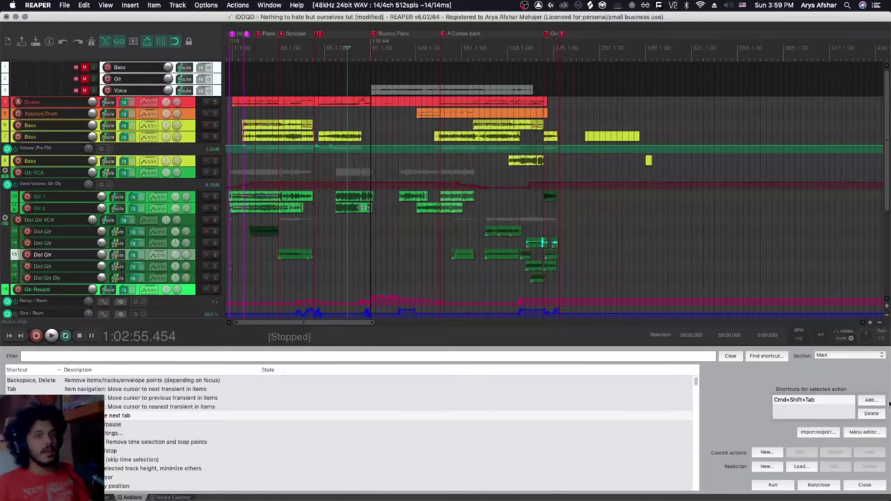
In the default-layout instance, assign Ctrl+Tab to the Docker: Activate next tab action and remove its Cmd+Shift+Tab shortcut
click(870, 399)
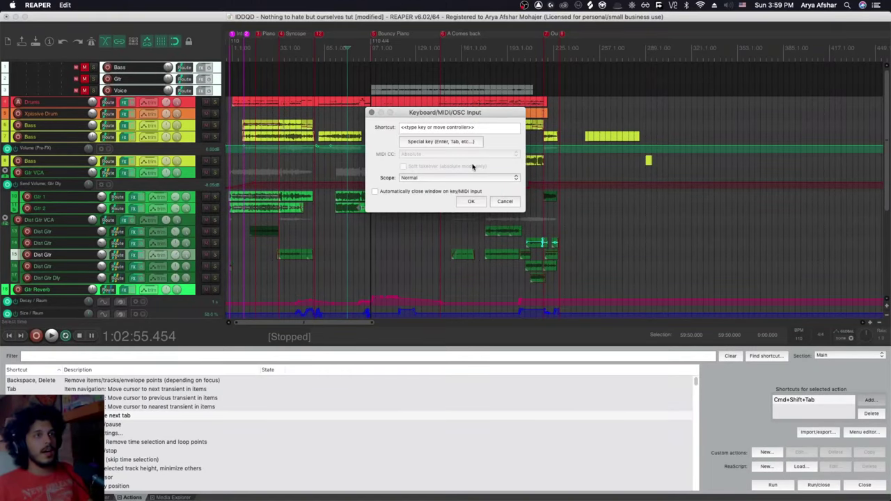
key(ctrl+Tab)
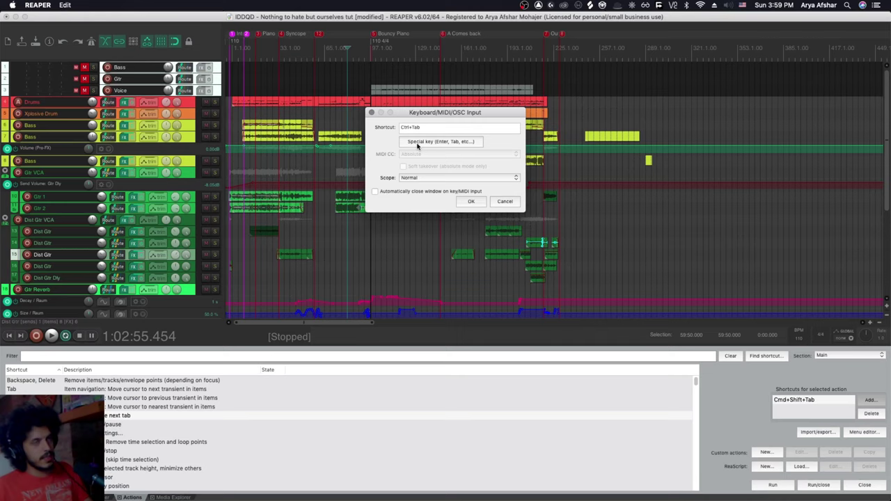
click(471, 201)
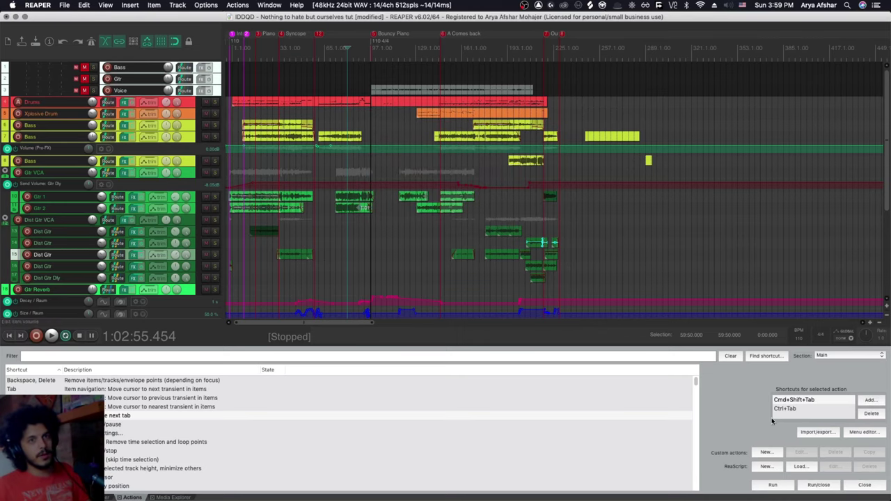
click(872, 414)
Focus the arrange view and test the new shortcut by advancing the docker from the action list to the Media Explorer
click(306, 275)
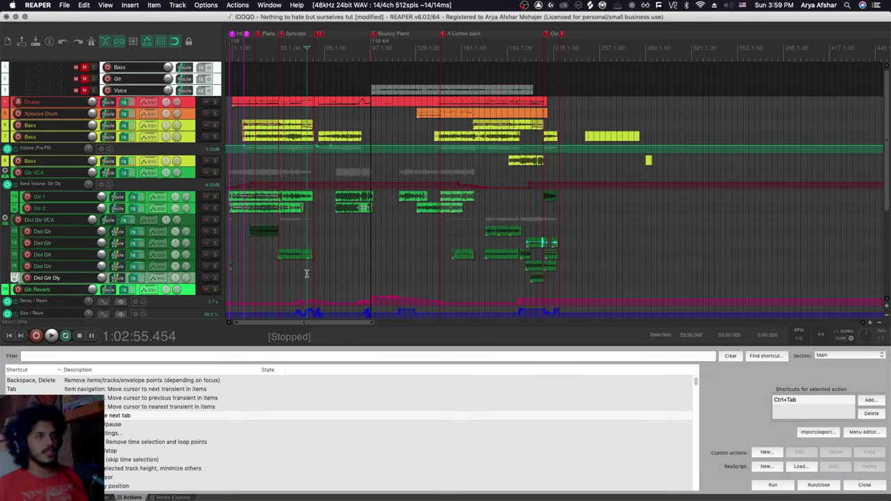
key(ctrl+Tab)
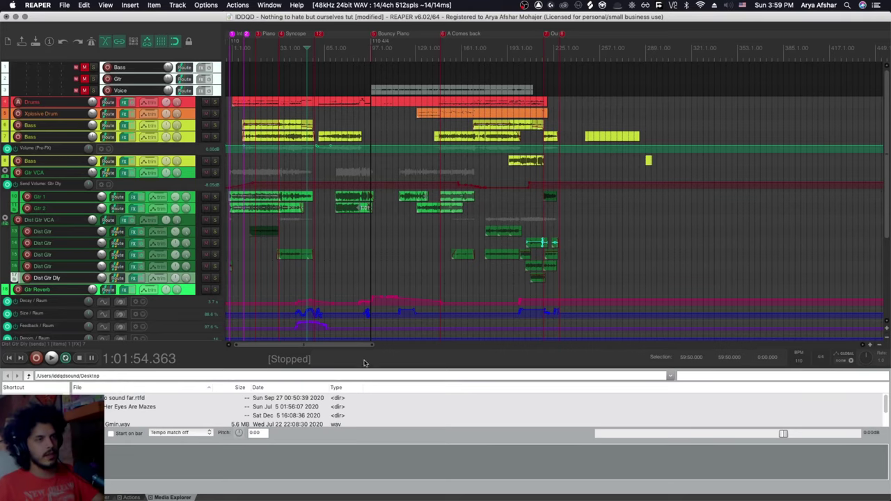
click(103, 497)
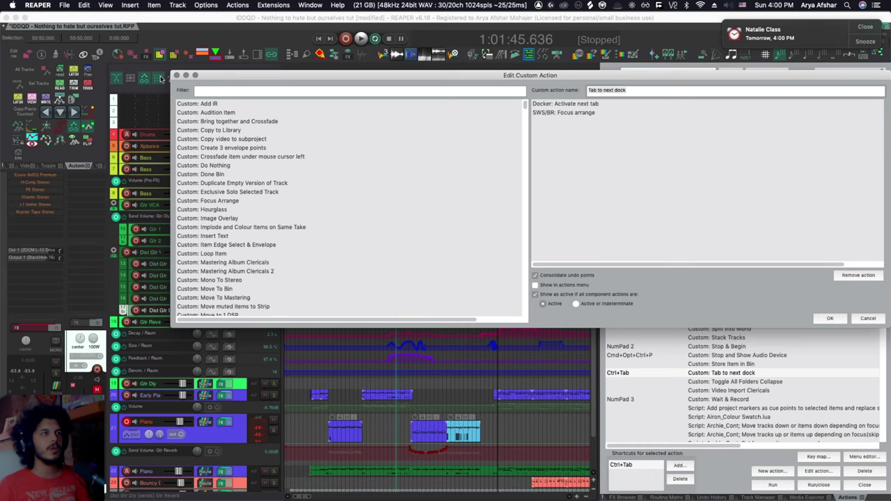
Close the Tab to next dock custom action editor in the customized instance and cycle through the docked windows to the Routing Matrix
click(176, 76)
click(382, 304)
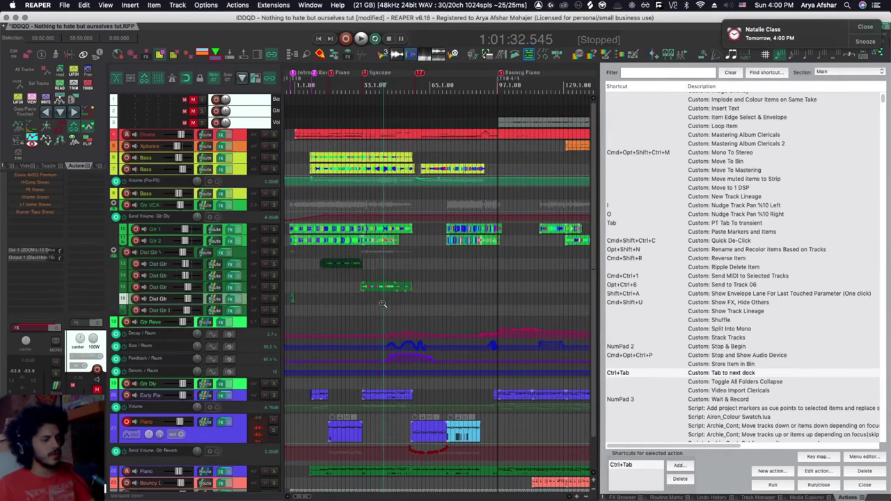
key(ctrl+Tab)
key(ctrl+Tab)
key(ctrl+Tab)
key(ctrl+Tab)
key(ctrl+Tab)
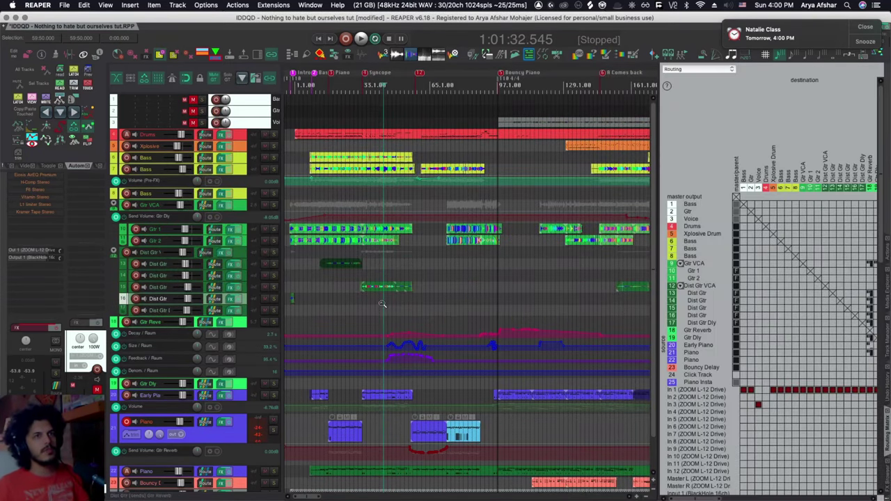
key(ctrl+Tab)
key(ctrl+Tab)
key(ctrl+Tab)
key(ctrl+Tab)
Bring up the docked Media Explorer and enter "hdjfdkjhfd" as its search text
key(ctrl+Tab)
key(ctrl+Tab)
key(ctrl+Tab)
key(ctrl+Tab)
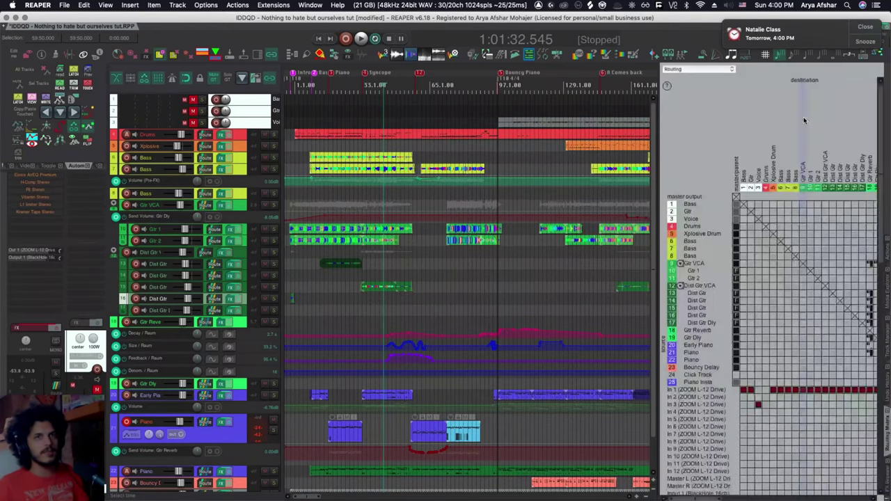
key(ctrl+Tab)
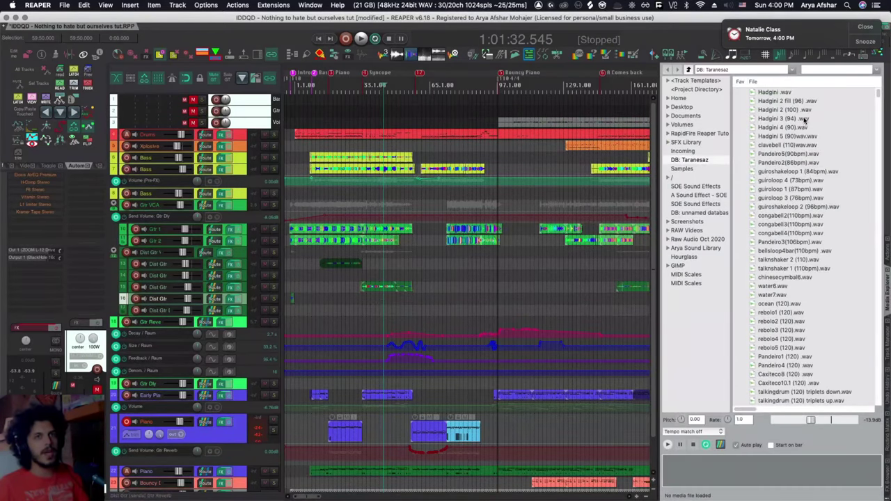
click(822, 69)
text(hdjfdkjhfd)
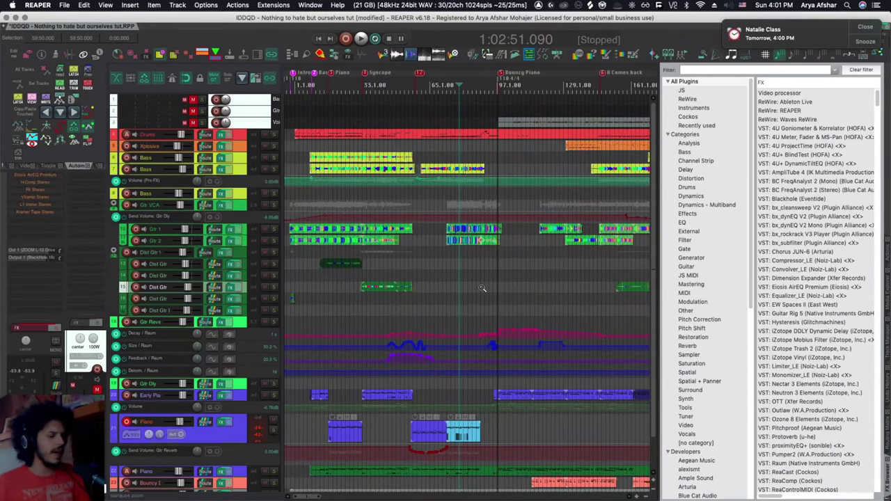
Cycle the docked windows from the FX browser through the Media Explorer, refocus the arrange view, and keep cycling to the action list
key(ctrl+Tab)
key(ctrl+Tab)
key(ctrl+Tab)
key(ctrl+Tab)
key(ctrl+Tab)
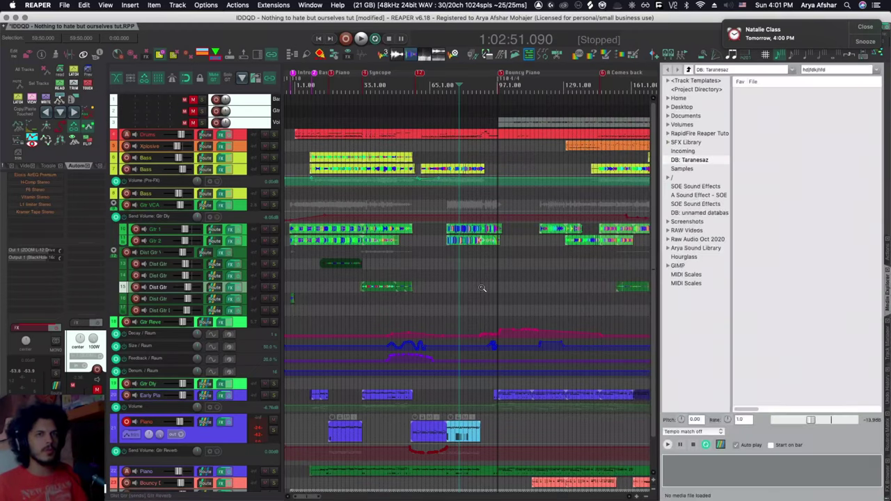
key(ctrl+Tab)
click(464, 294)
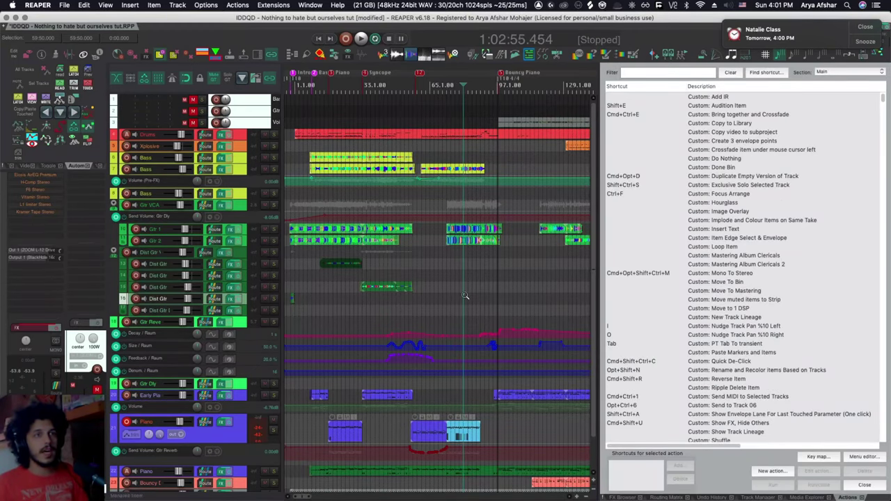
key(ctrl+Tab)
key(ctrl+Tab)
key(ctrl+Tab)
key(ctrl+Tab)
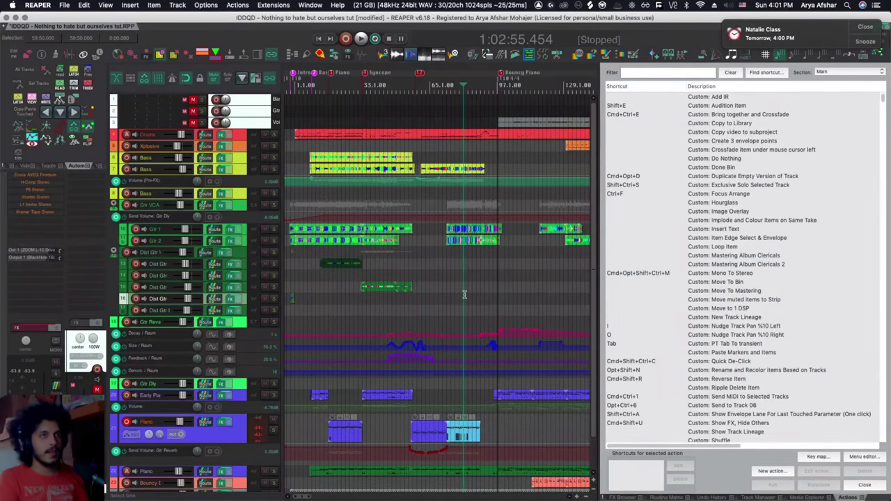
Hide the docked action list group and the docked mixer so the arrange view fills the window
key(alt+d)
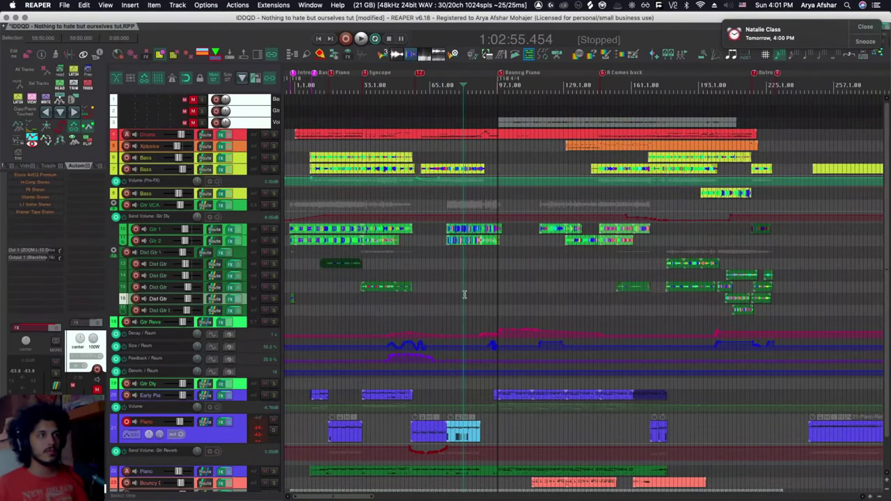
key(super+m)
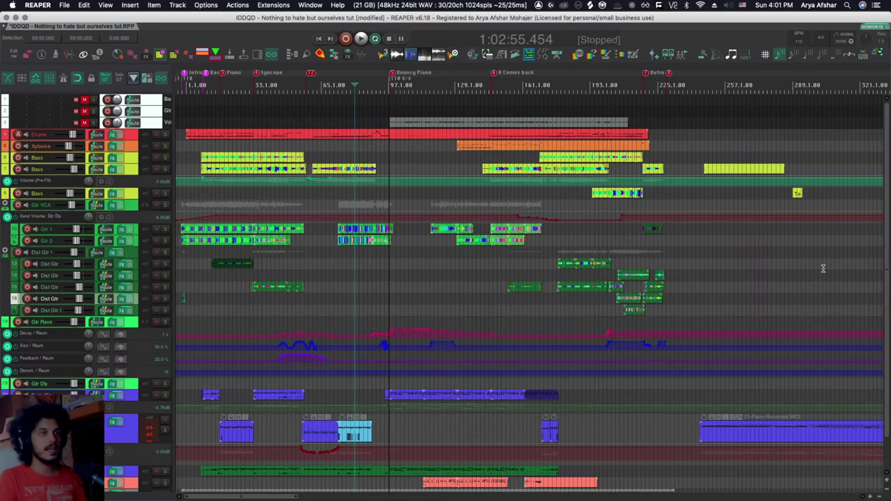
Switch REAPER to full screen and hide the transport and the main toolbars
key(super+F11)
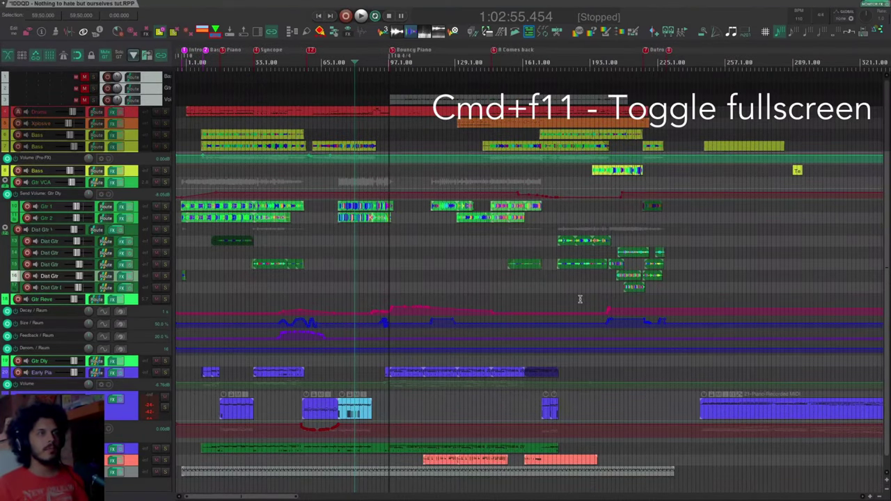
mouse_move(204, 3)
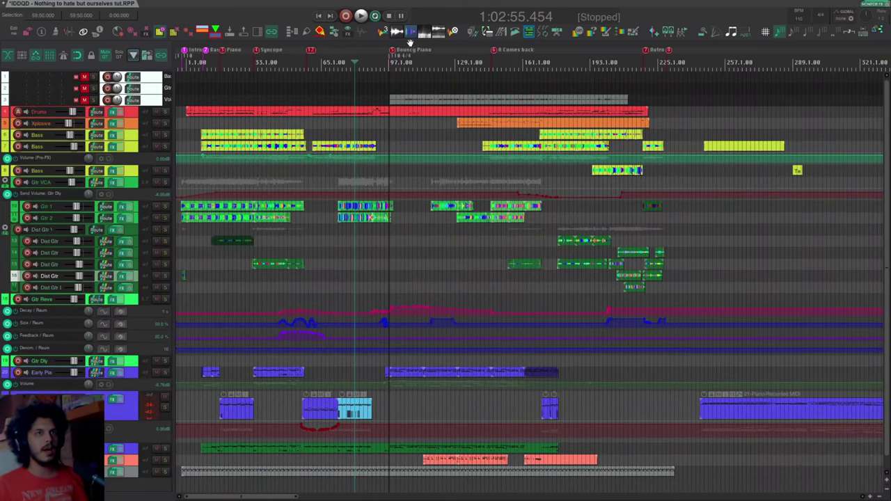
key(alt+d)
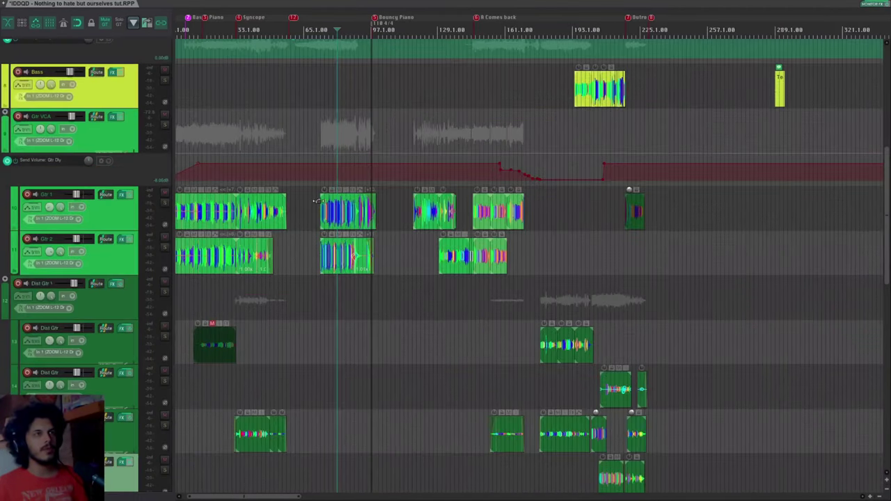
With the guitar tracks enlarged, bring back the docked mixer, toolbars and transport, and hide them all again
scroll(316, 201, up, 5)
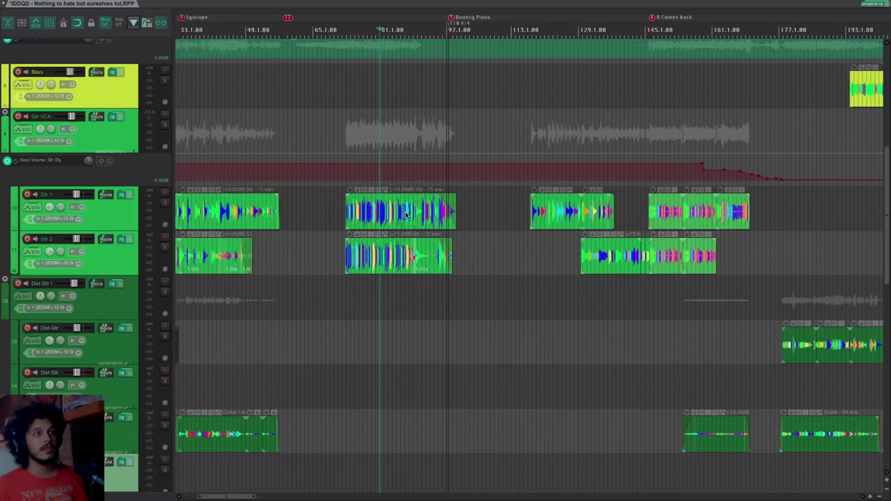
scroll(407, 213, up, 2)
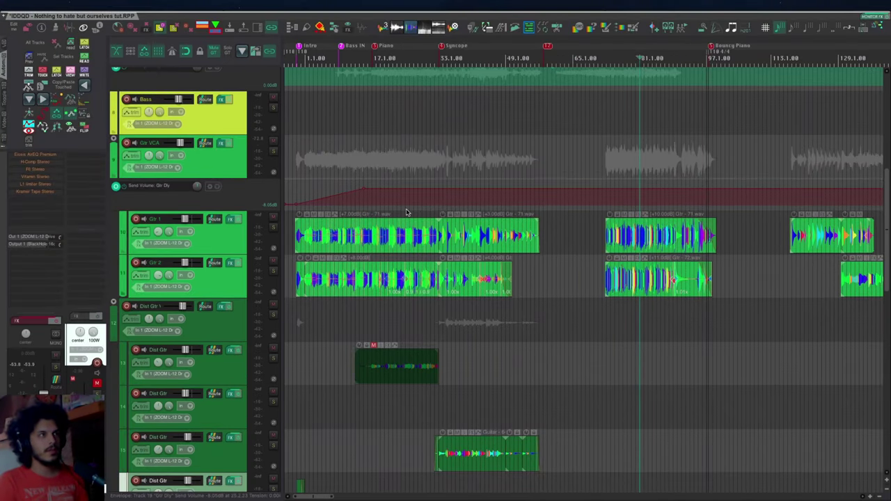
key(ctrl+alt+t)
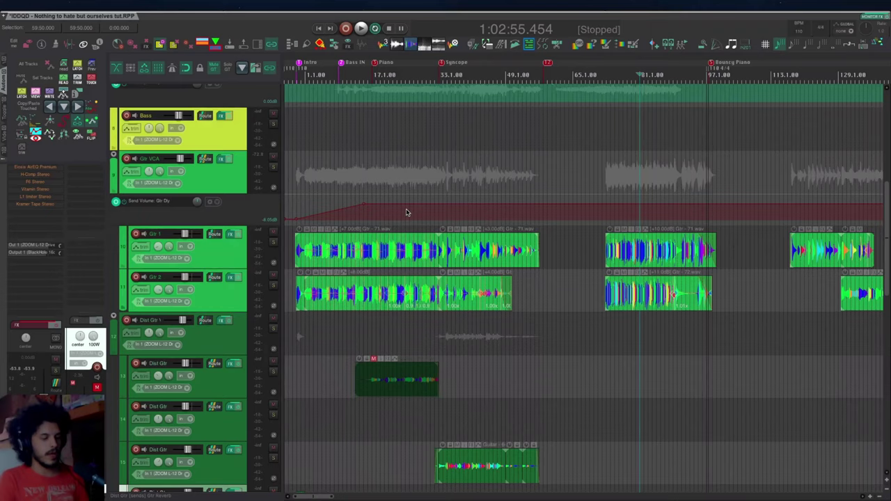
key(alt+shift+d)
key(ctrl+alt+t)
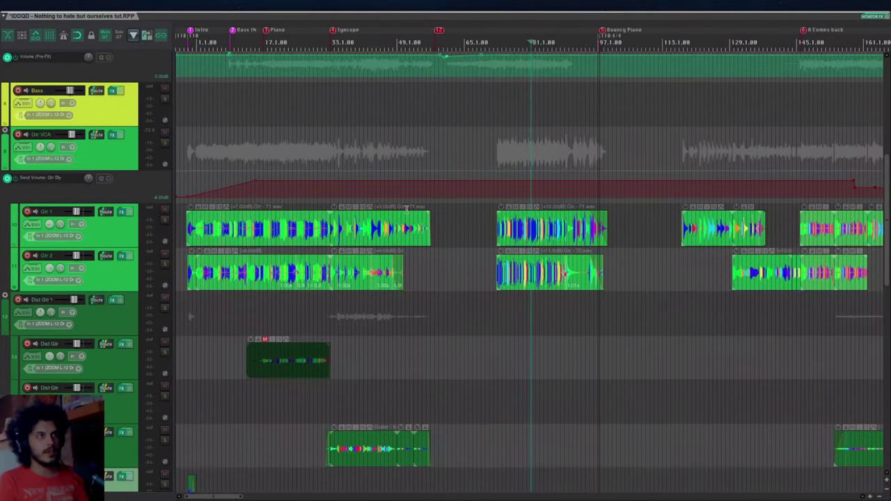
Bring back the transport, toolbars and docked windows, and hide the docker again so the arrange view widens
key(ctrl+alt+t)
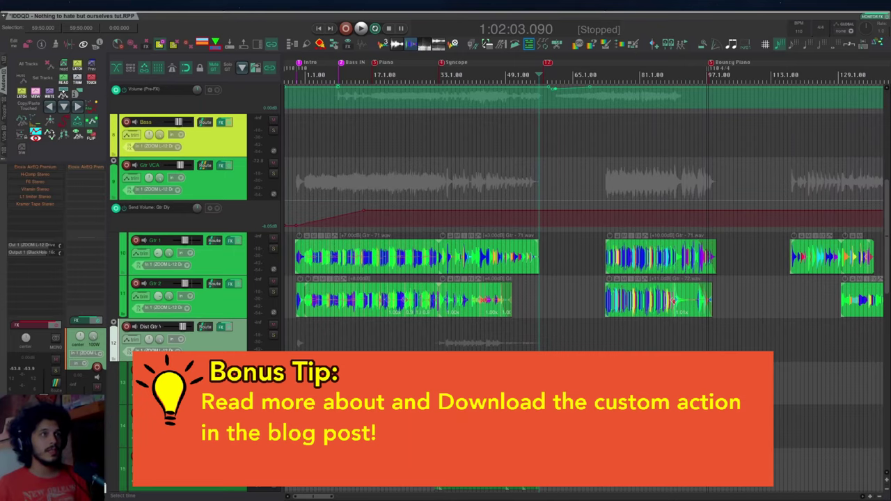
key(alt+d)
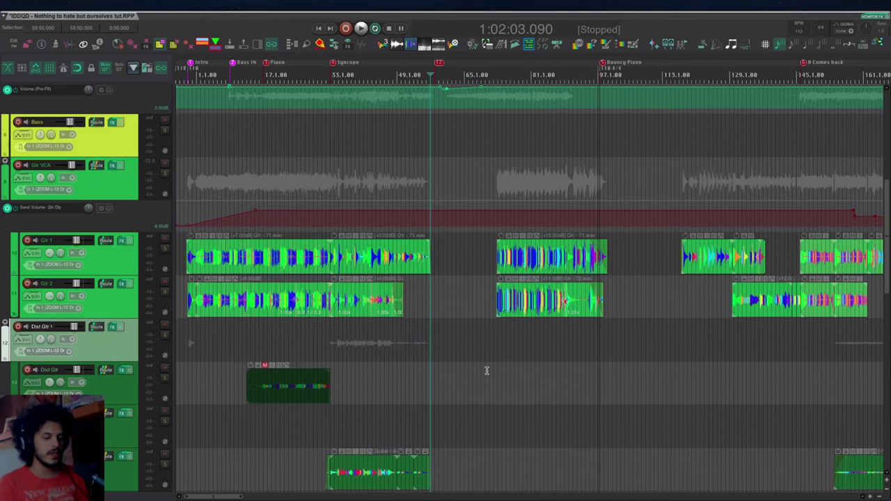
key(ctrl+alt+super+bracketright)
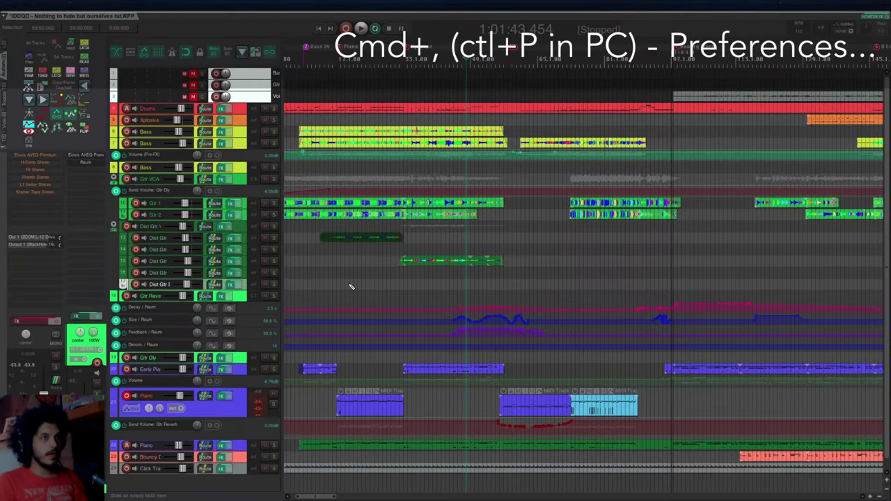
Open the preferences, review the preferences-page scripts in the action list, and close the Stop and Show Audio Device custom action editor
key(super+comma)
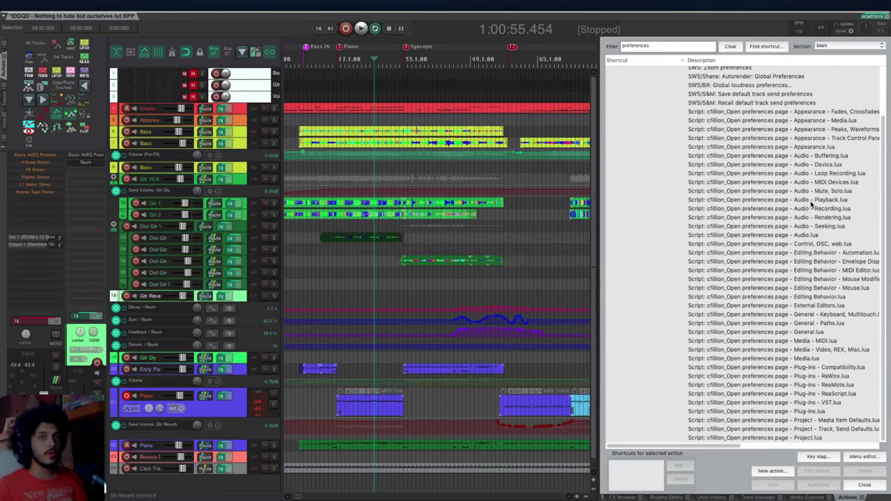
scroll(801, 209, up, 3)
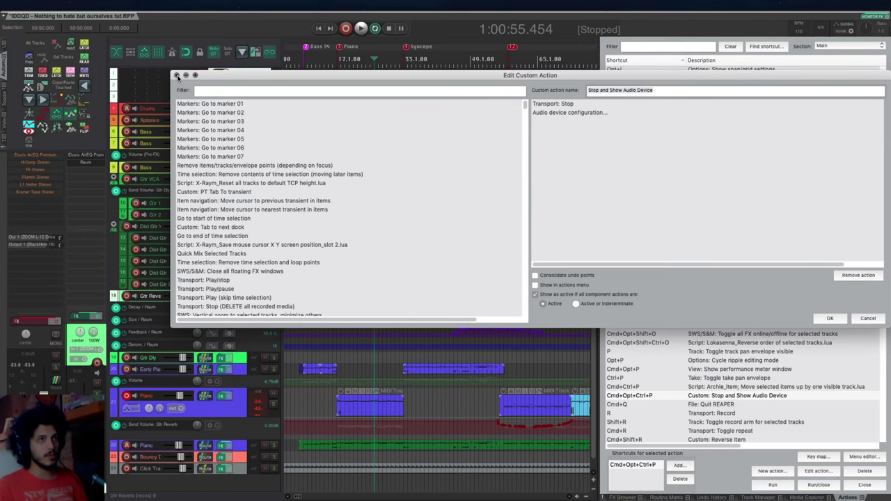
click(176, 75)
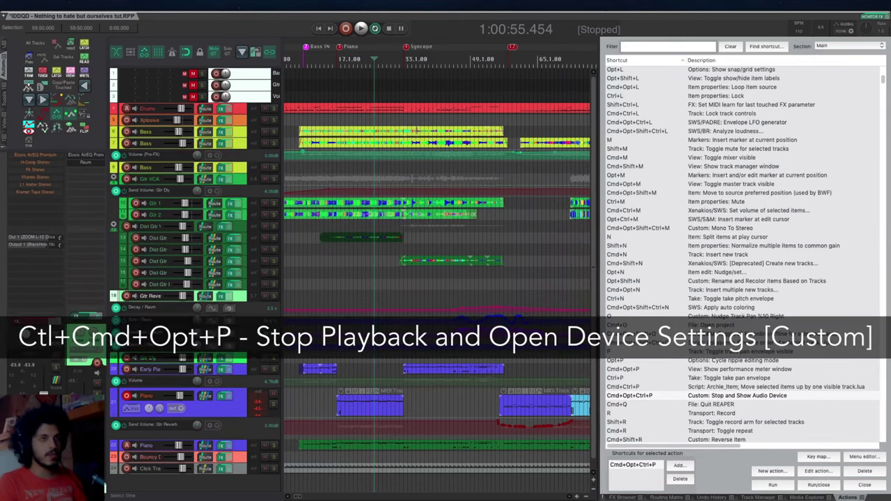
Run the Stop and Show Audio Device custom action, close the preferences, and repeat it once more
key(ctrl+super+alt+p)
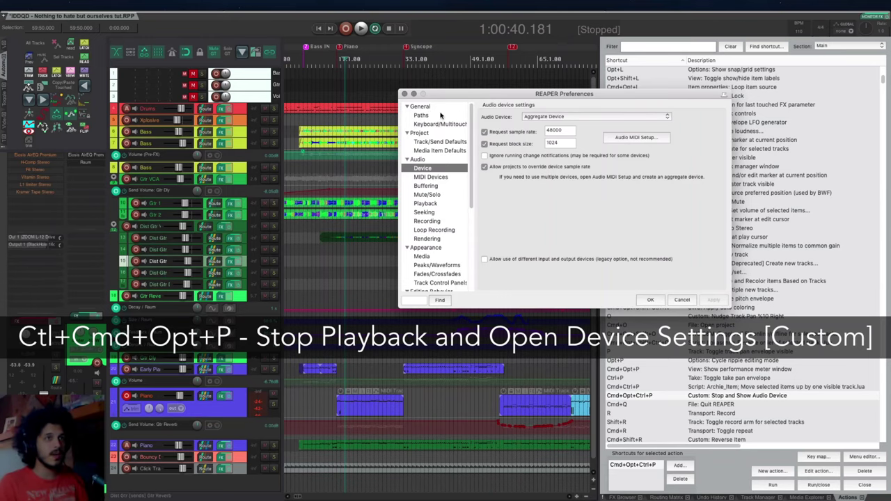
click(405, 94)
key(ctrl+super+alt+p)
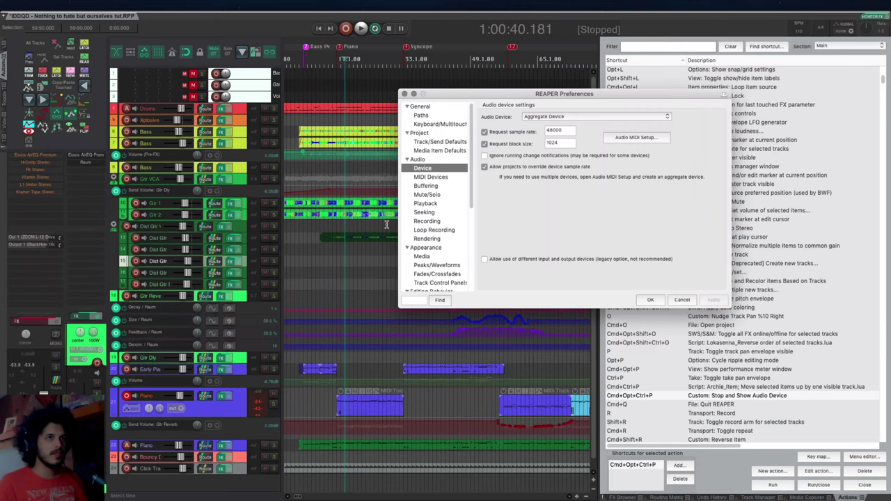
key(Escape)
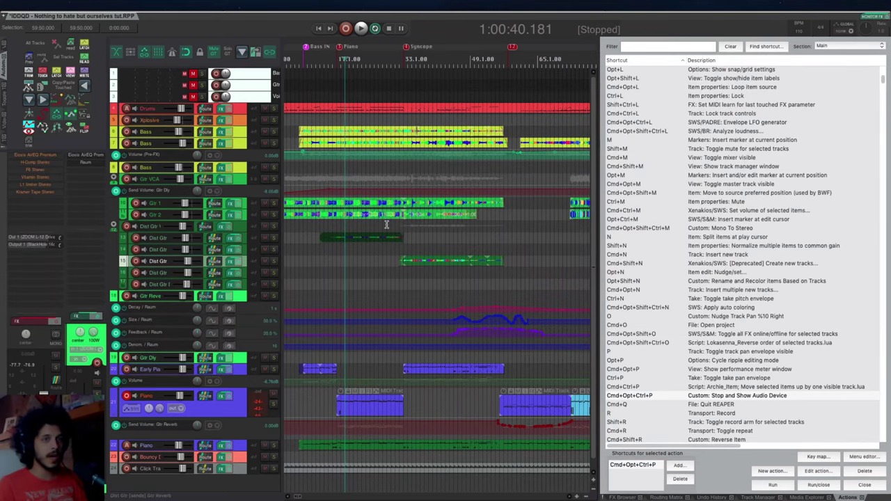
Open the Mouse Modifiers preferences page directly, look through the list of preference pages, and close the dialog
key(super+alt+comma)
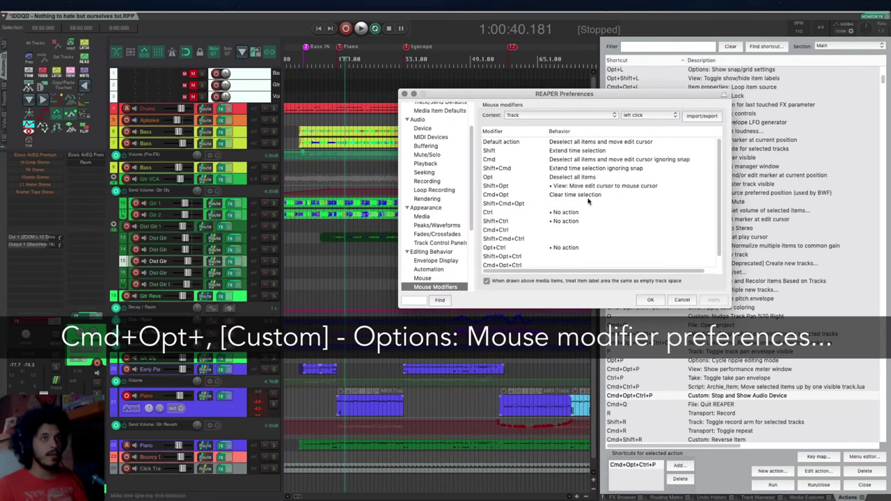
scroll(458, 228, down, 4)
scroll(455, 223, up, 4)
scroll(452, 209, down, 4)
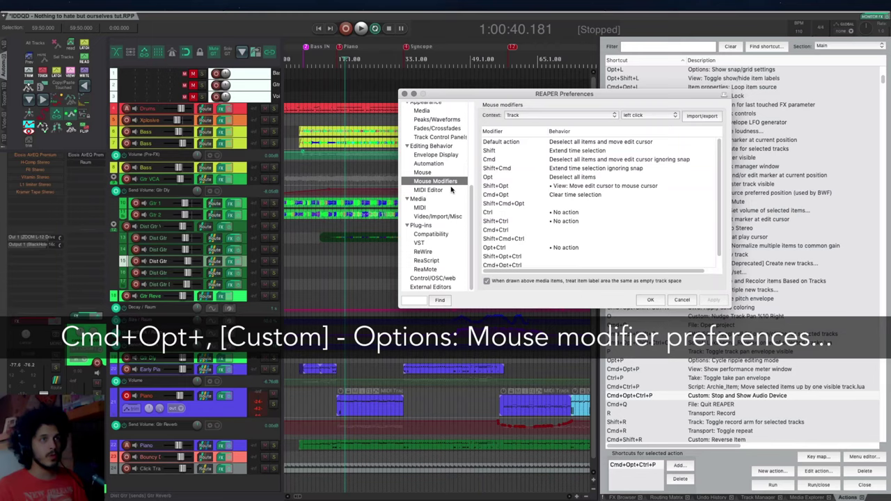
click(404, 94)
Open the General preferences page and close it, and call up the preferences again
key(super+comma)
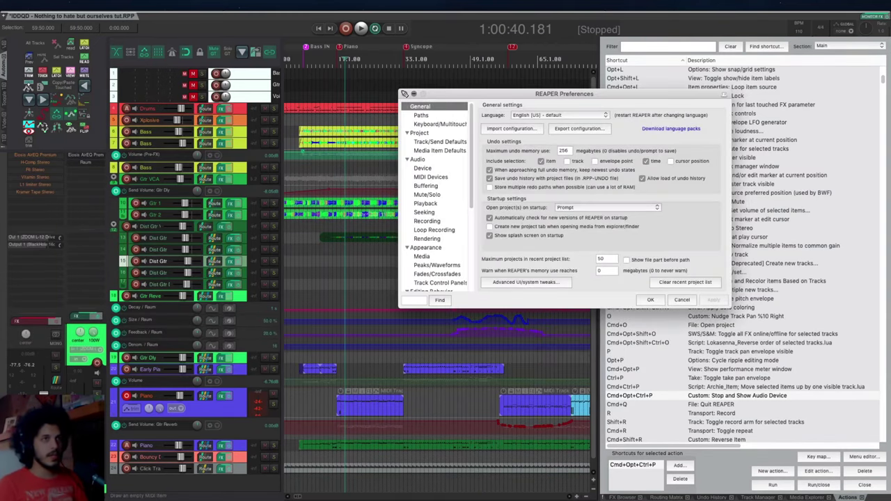
click(404, 93)
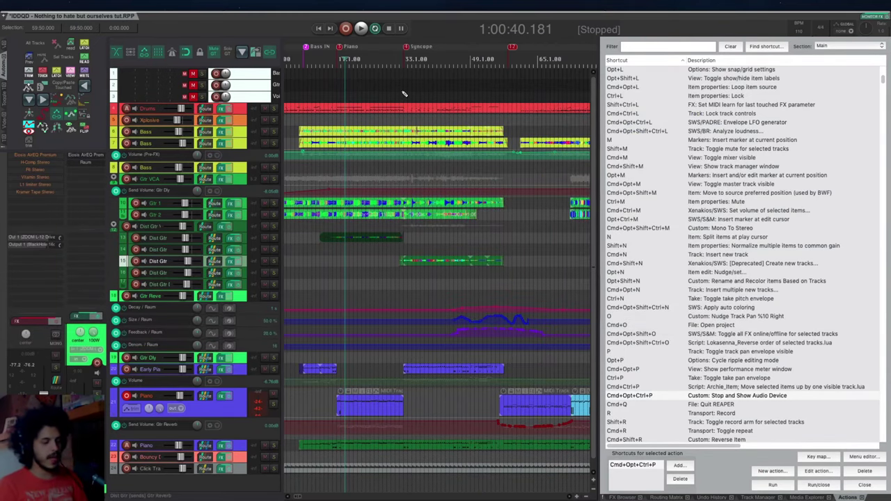
key(super+comma)
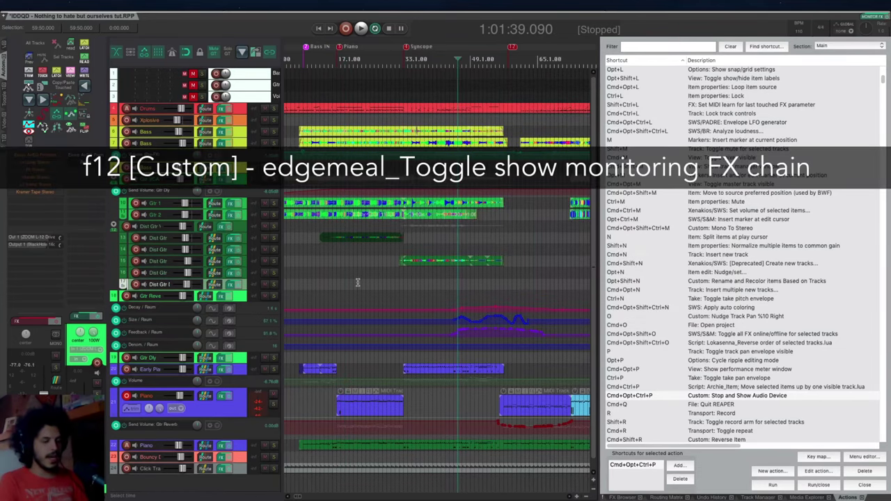
Show and hide the monitoring FX chain window several times with its custom toggle action
key(F12)
key(F12)
key(F12)
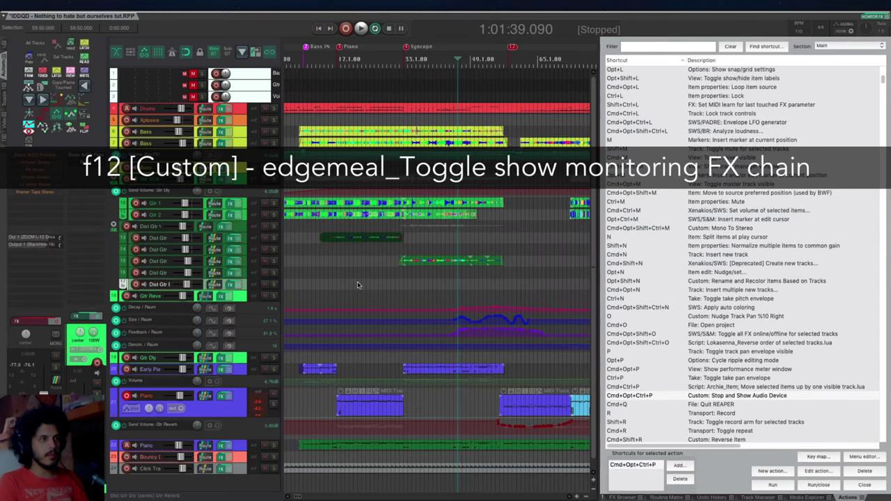
key(F12)
key(F12)
key(F12)
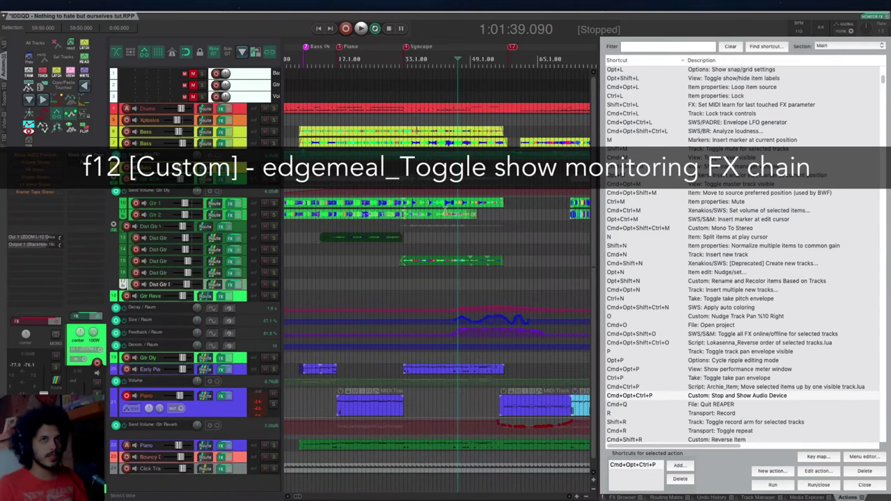
Find the action assigned to the F12 shortcut in the action list
click(753, 46)
key(F12)
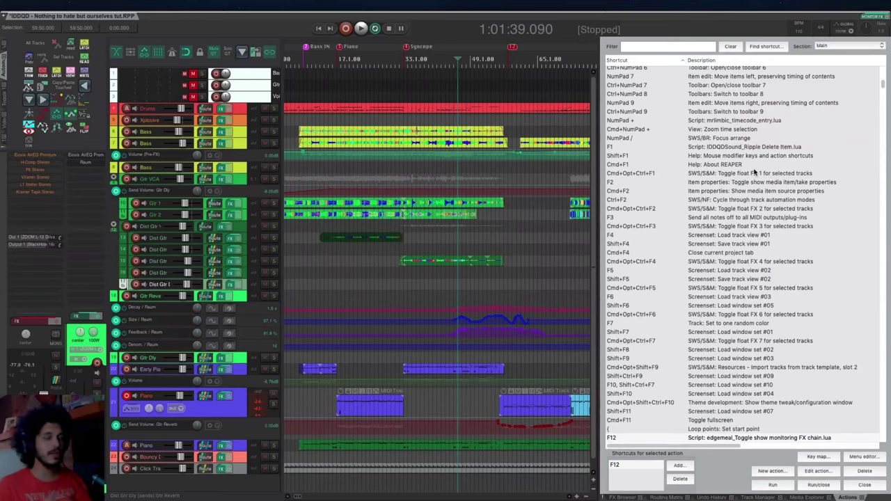
scroll(757, 395, down, 3)
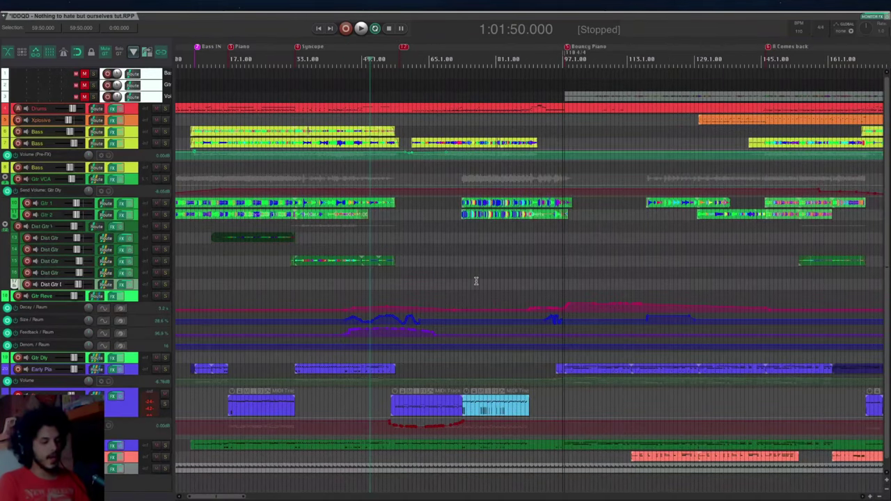
Hide the docked action list and the docked mixer and toolbars, and bring all docked windows back with Show docker
key(alt+d)
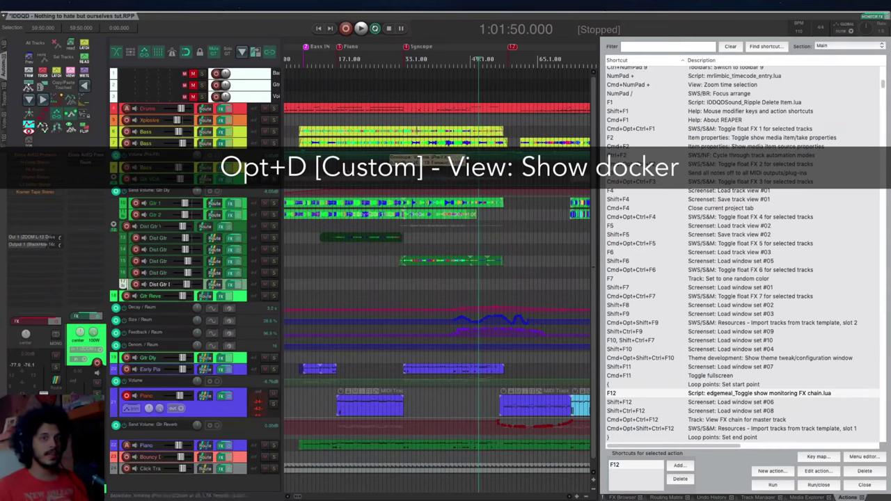
key(alt+d)
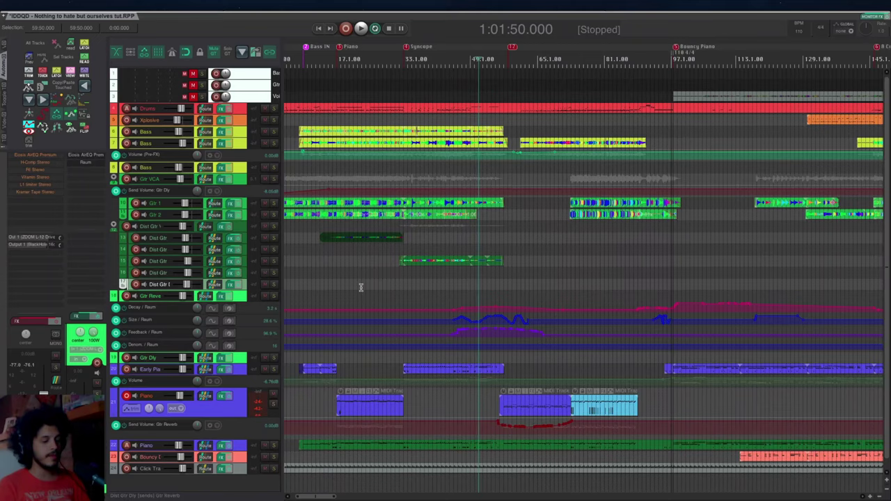
key(alt+a)
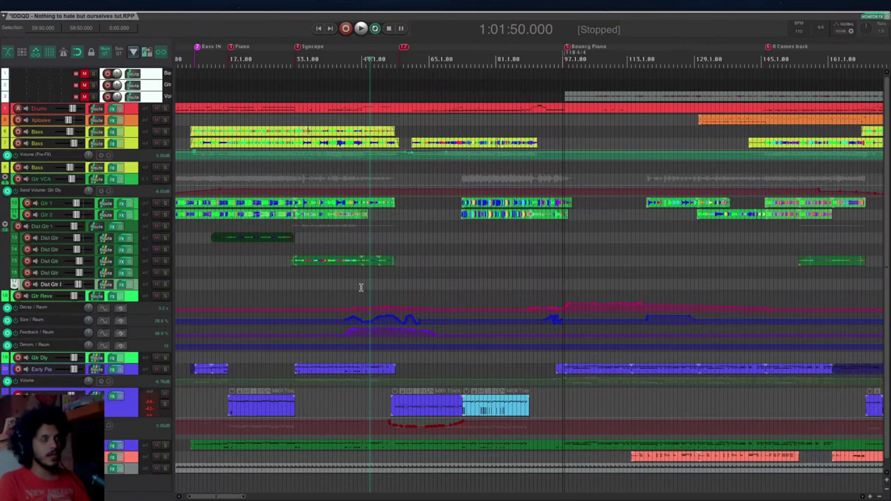
key(alt+d)
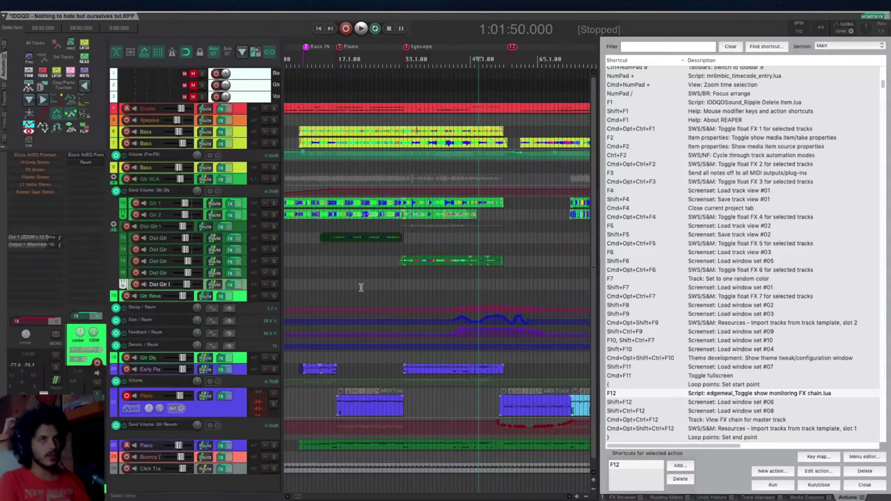
Find the action "View: Show TCP on right side of arrange" in the action list and run it
key(question)
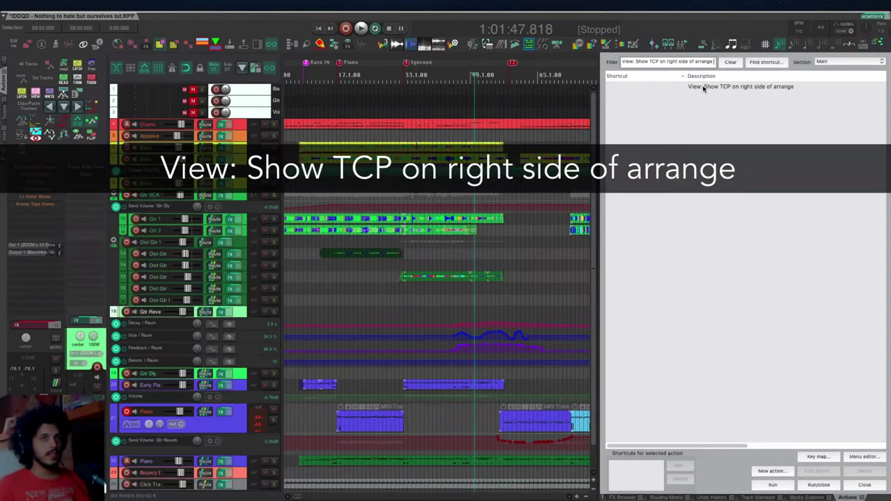
click(703, 87)
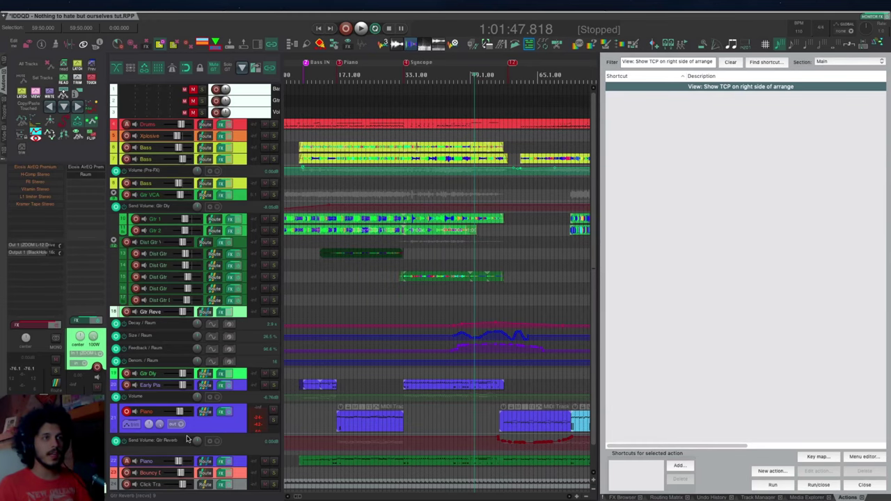
click(774, 484)
Toggle the docker off, on and off again to leave only the arrange view and the track panel
key(alt+d)
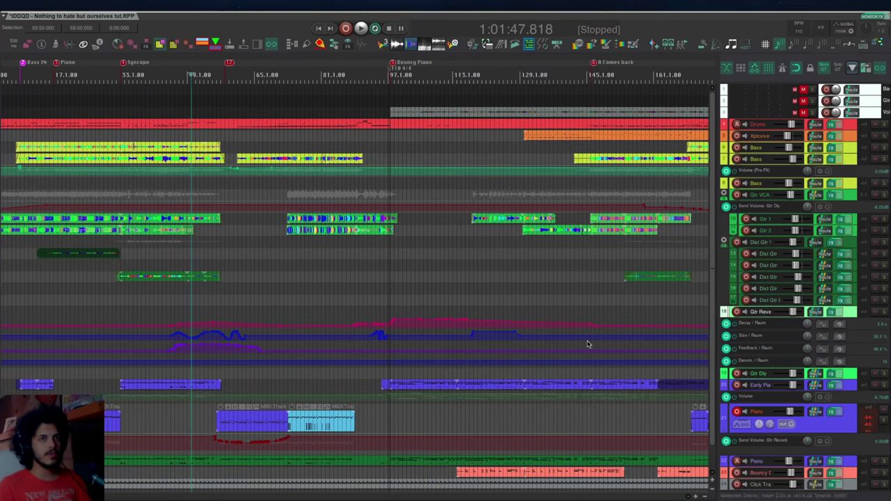
key(alt+d)
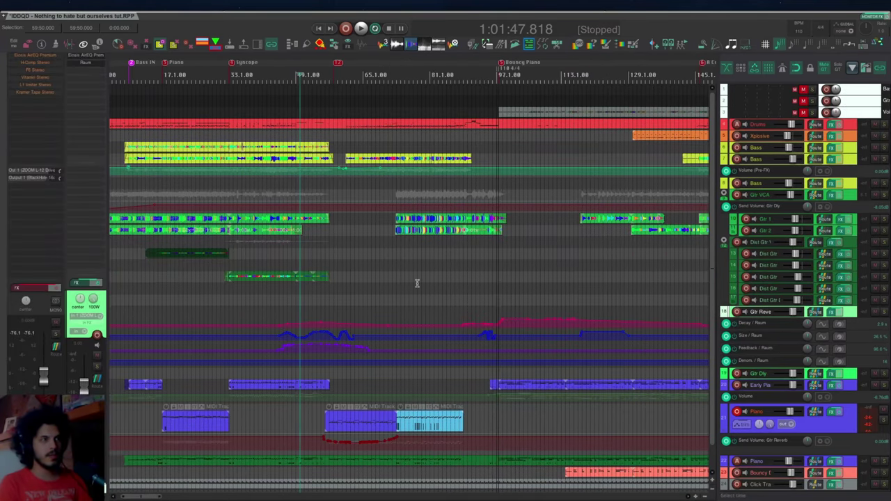
key(alt+d)
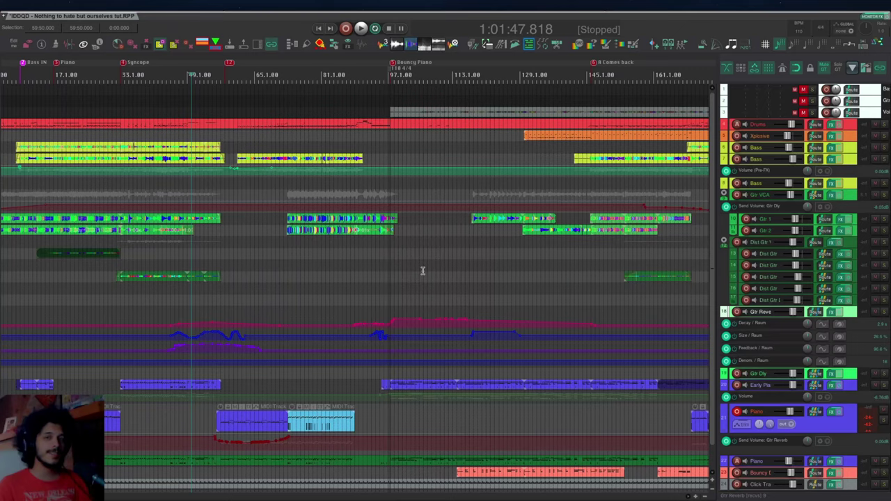